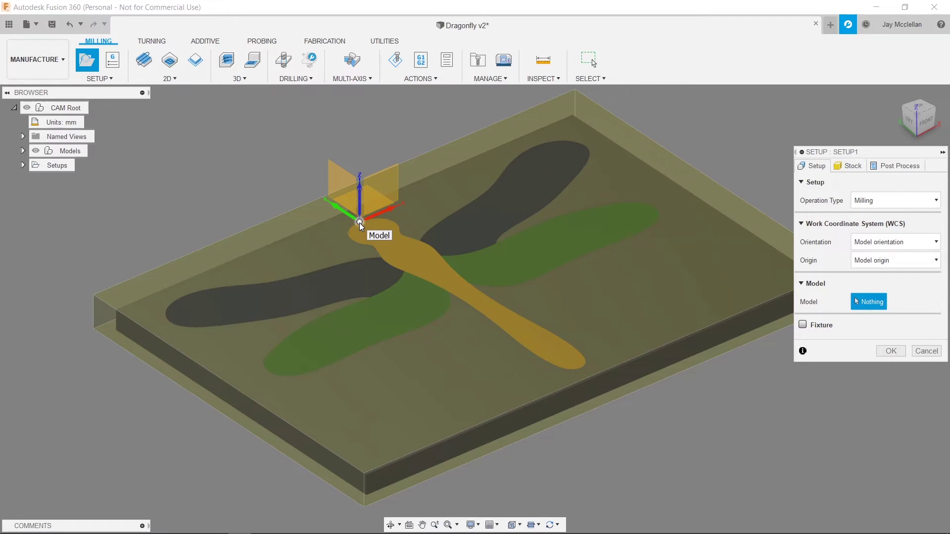
# Choose the Dragonfly v2:1 component as the model for the milling setup.
pyautogui.click(360, 226)
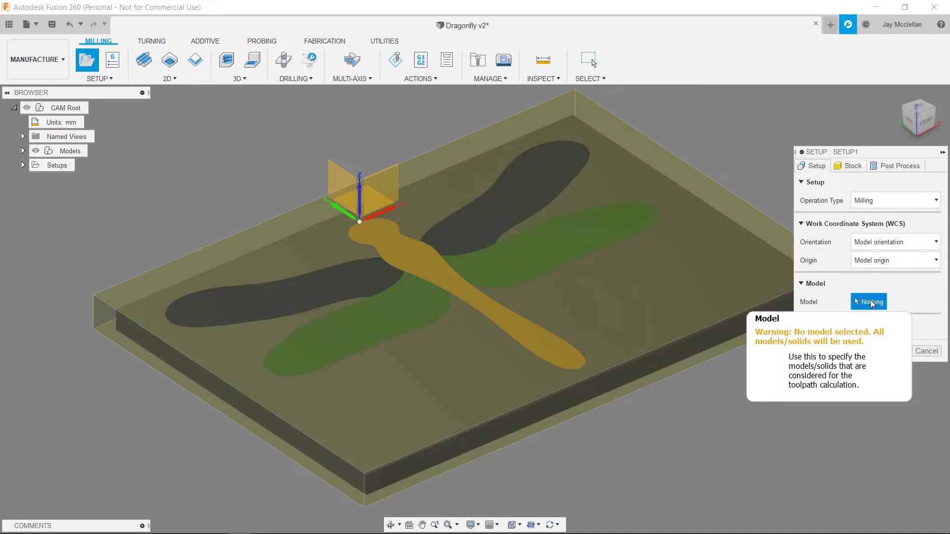
pyautogui.click(23, 151)
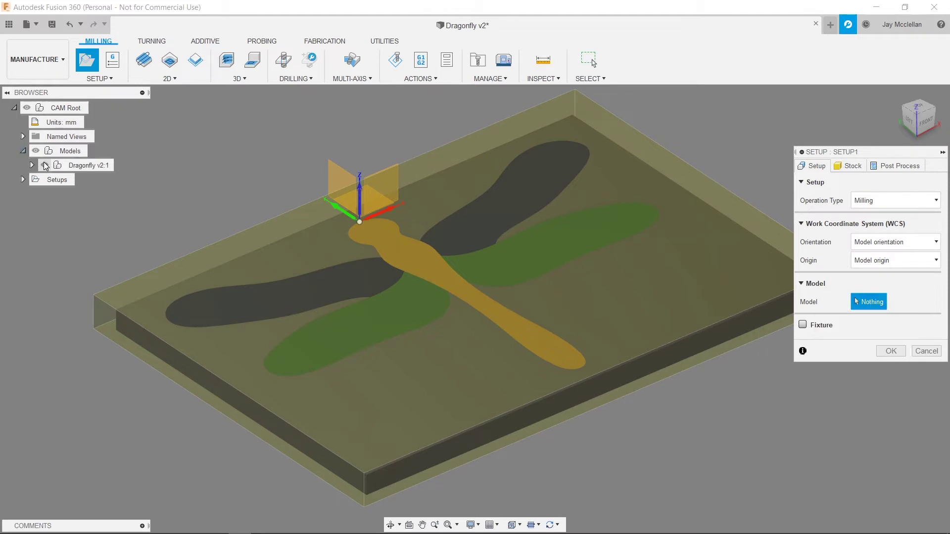
pyautogui.click(80, 168)
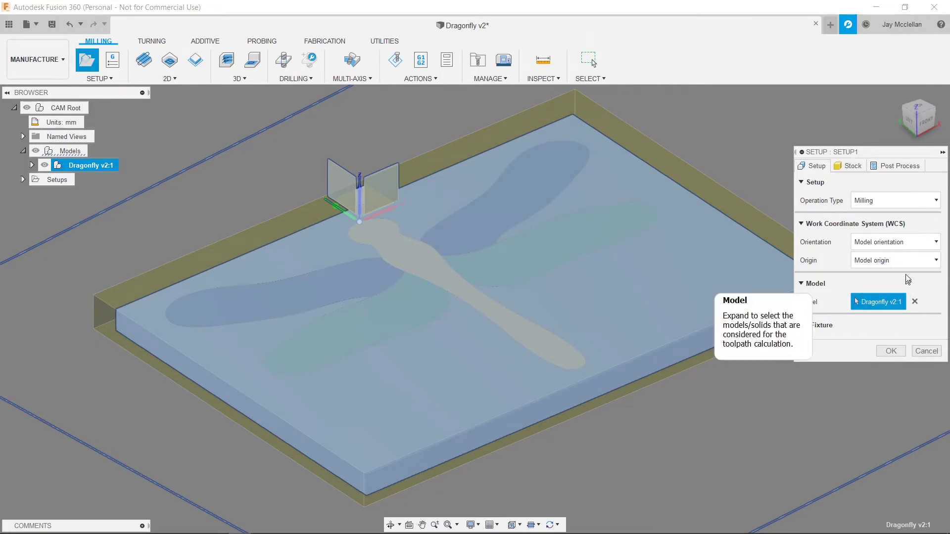
# Set the setup's stock top offset to 0 mm and bottom offset to 5 mm, and accept the setup.
pyautogui.click(852, 168)
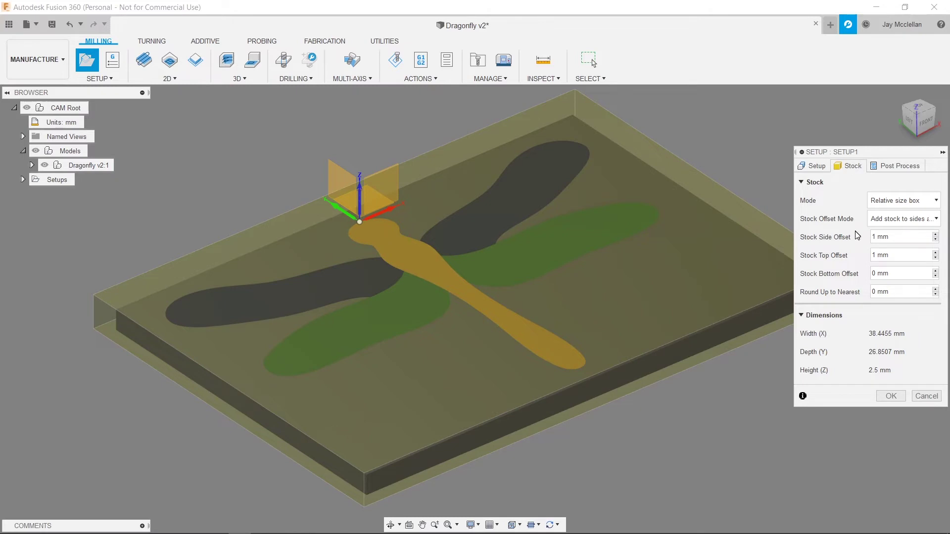
pyautogui.doubleClick(876, 254)
pyautogui.write('0')
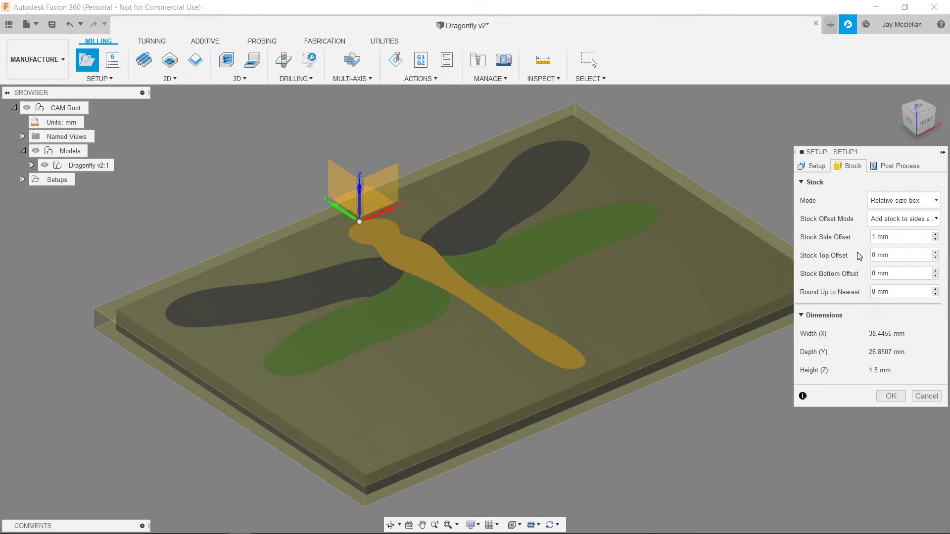
pyautogui.click(875, 238)
pyautogui.doubleClick(872, 274)
pyautogui.write('5')
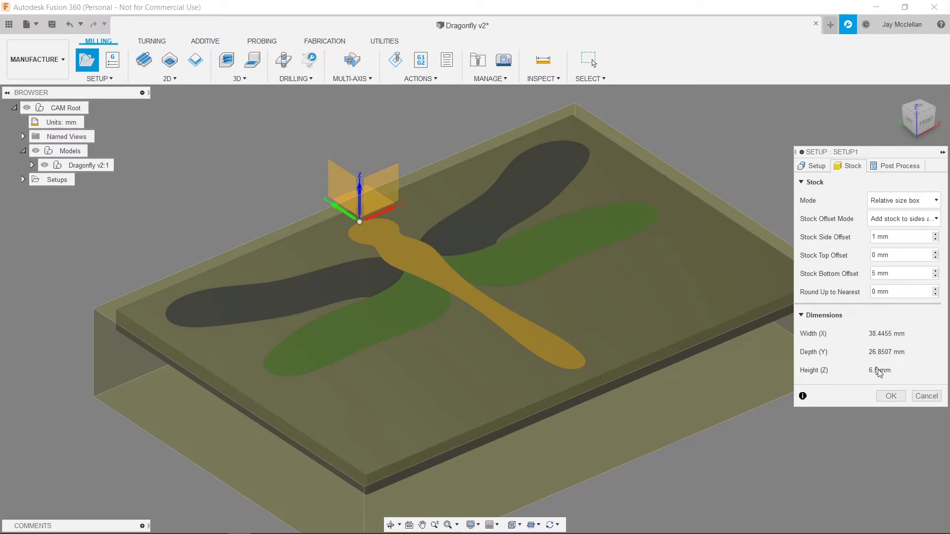
pyautogui.click(893, 396)
pyautogui.click(213, 158)
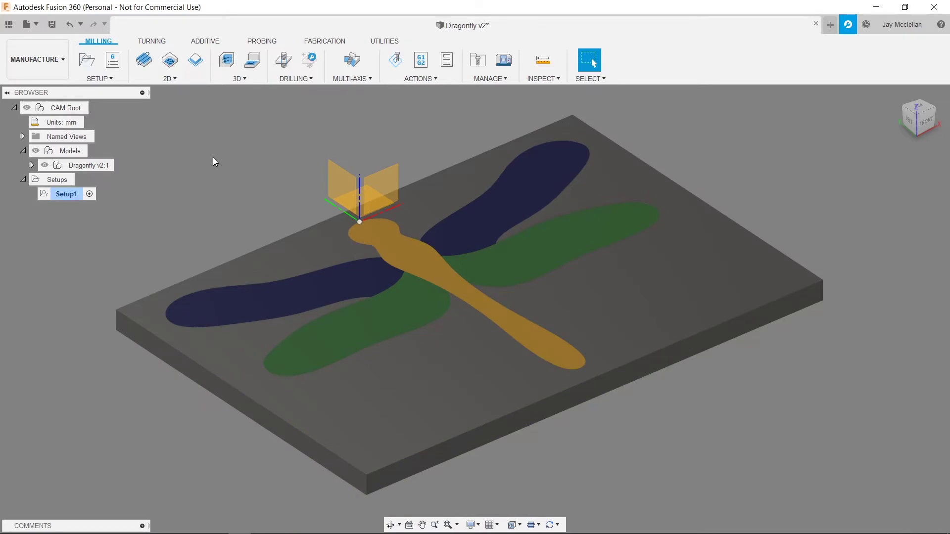
# Create a new milling tool in the Dragonfly v2 document's tool library with the description Shell cutter 1/32".
pyautogui.click(500, 79)
pyautogui.click(485, 106)
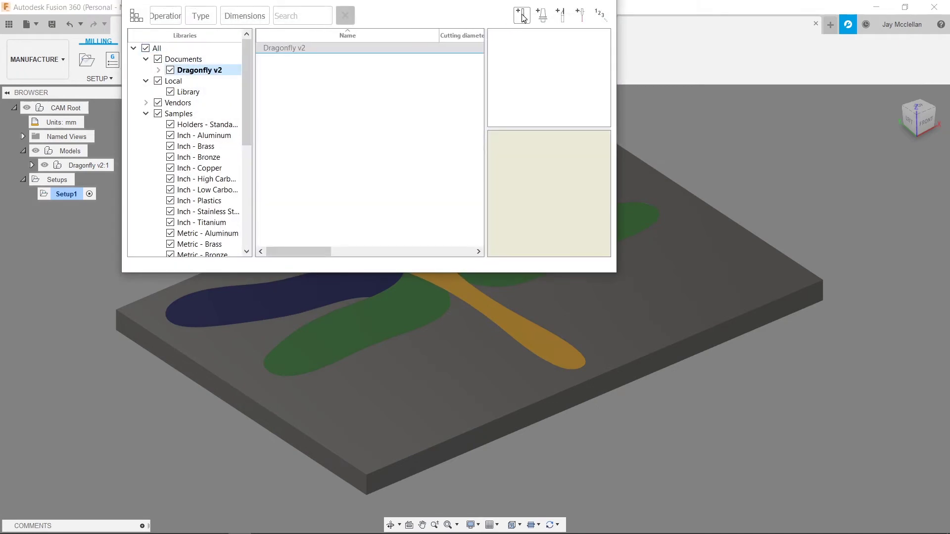
pyautogui.click(522, 16)
pyautogui.click(324, 16)
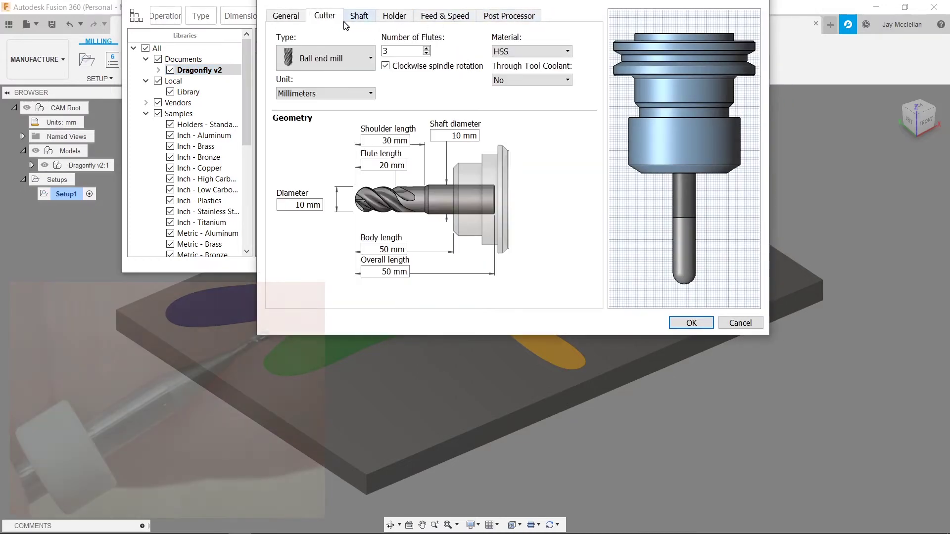
pyautogui.click(291, 18)
pyautogui.click(302, 61)
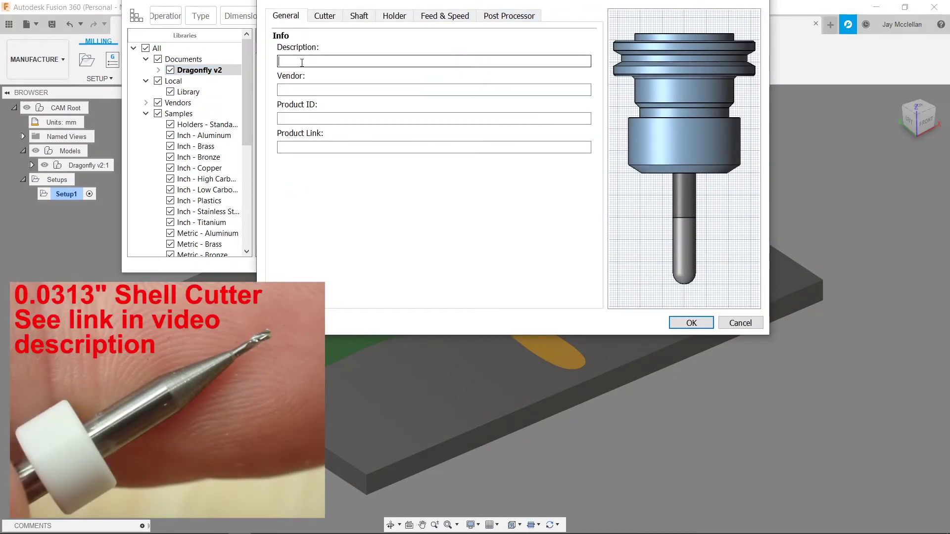
pyautogui.write('Shell cutter 1/321')
pyautogui.press('BackSpace')
pyautogui.write('"')
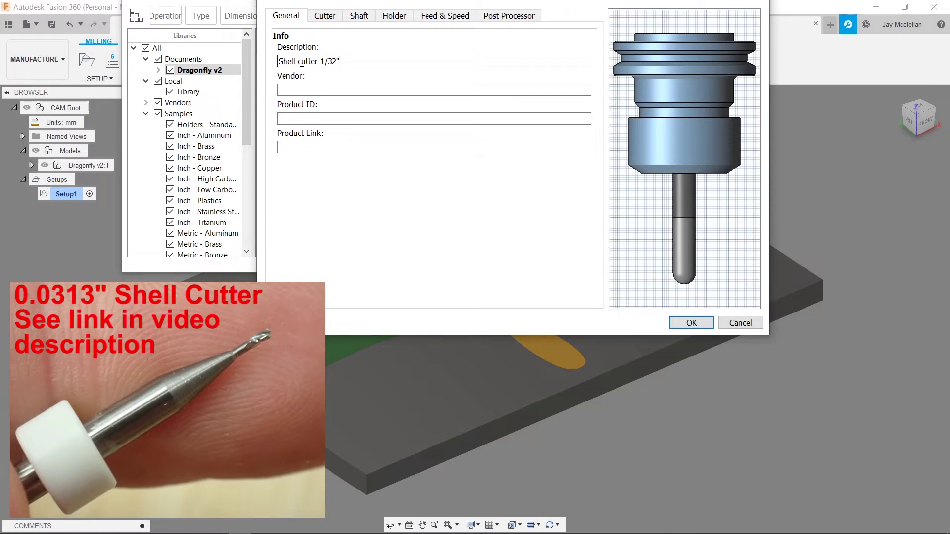
# Define the shell cutter as a flat end mill with a diameter of 0.0313 in.
pyautogui.click(322, 16)
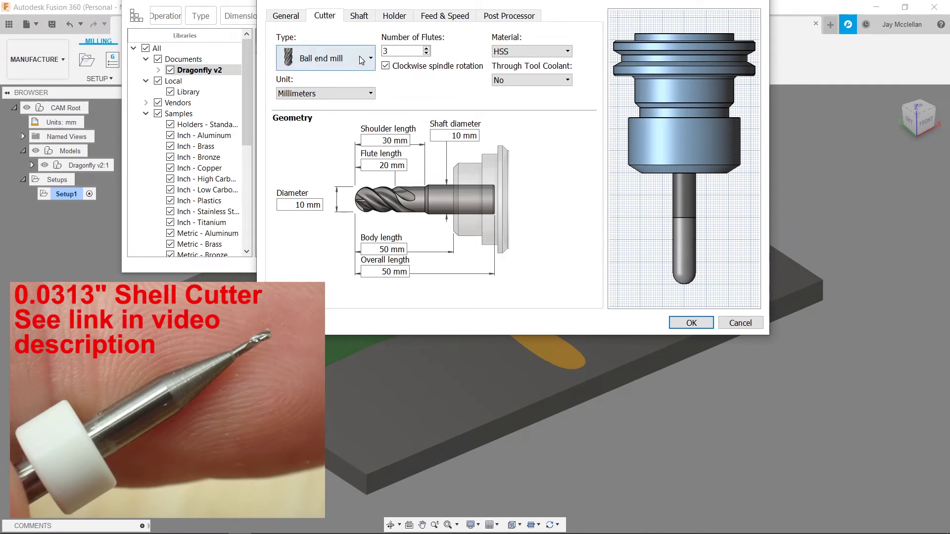
pyautogui.click(305, 69)
pyautogui.click(337, 83)
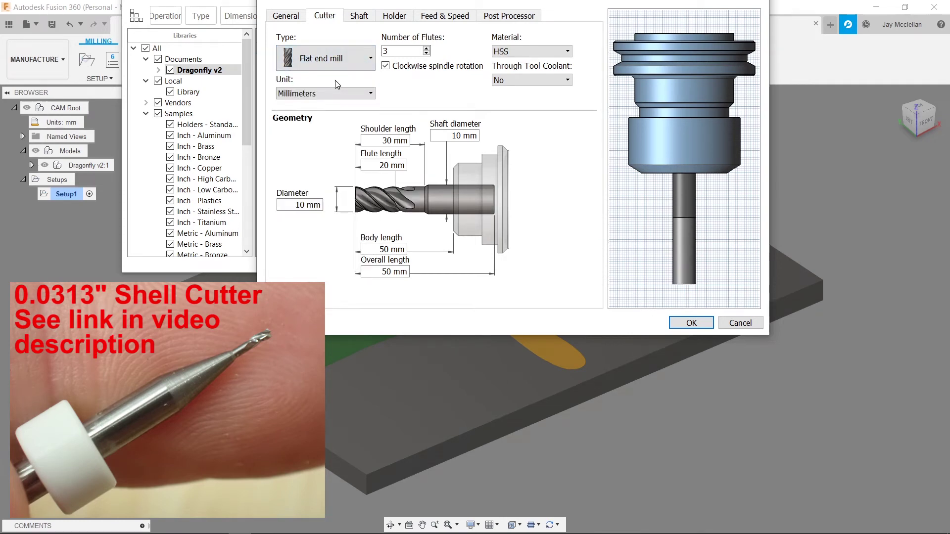
pyautogui.click(289, 205)
pyautogui.write('0.0')
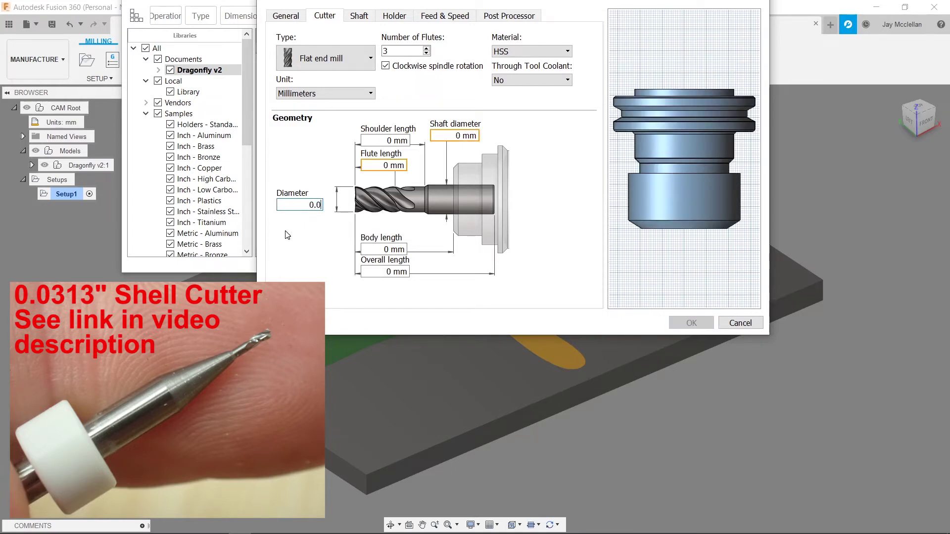
pyautogui.write('313')
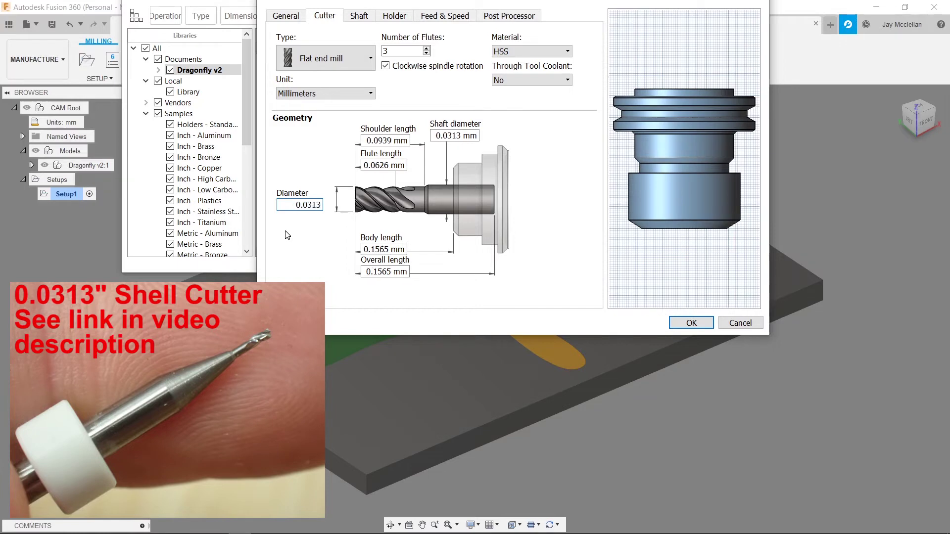
pyautogui.write(' in')
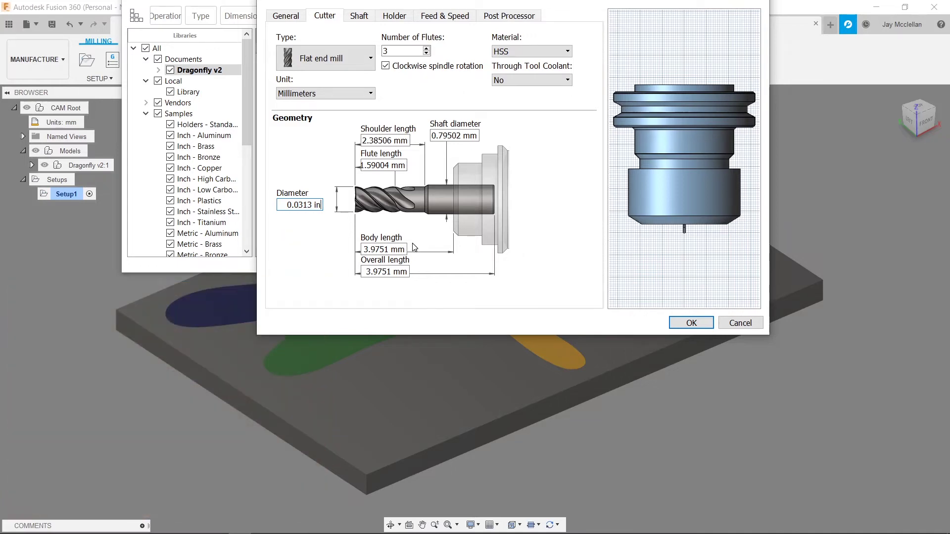
# Remove the tool holder from the shell cutter definition.
pyautogui.click(395, 16)
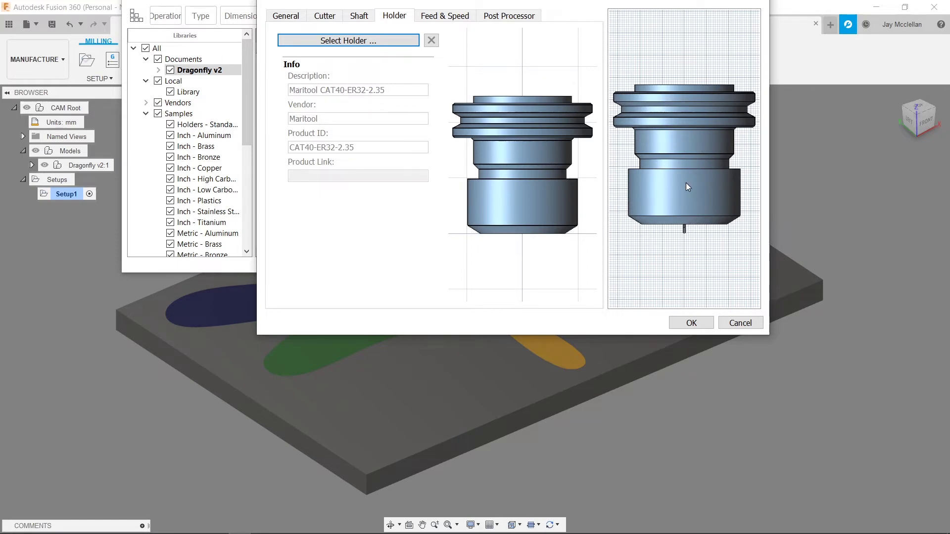
pyautogui.click(431, 40)
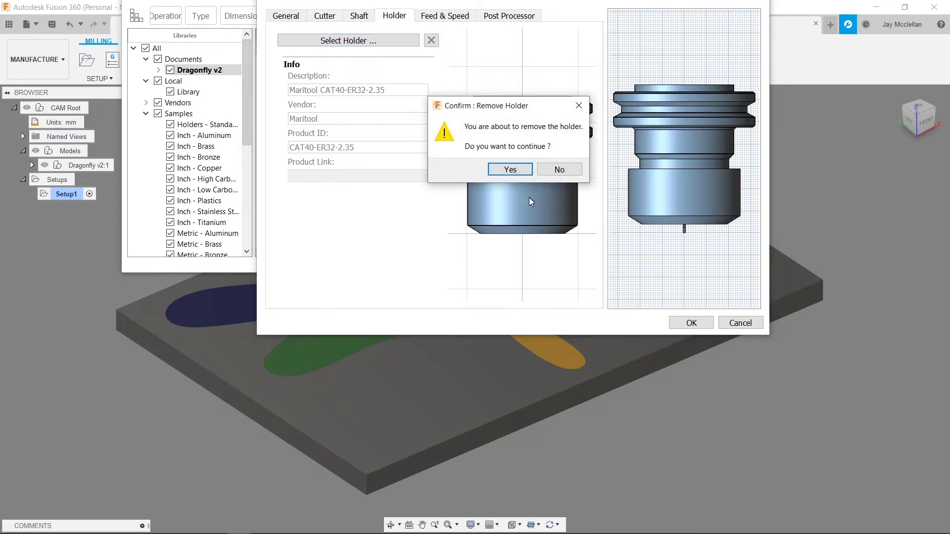
pyautogui.click(503, 171)
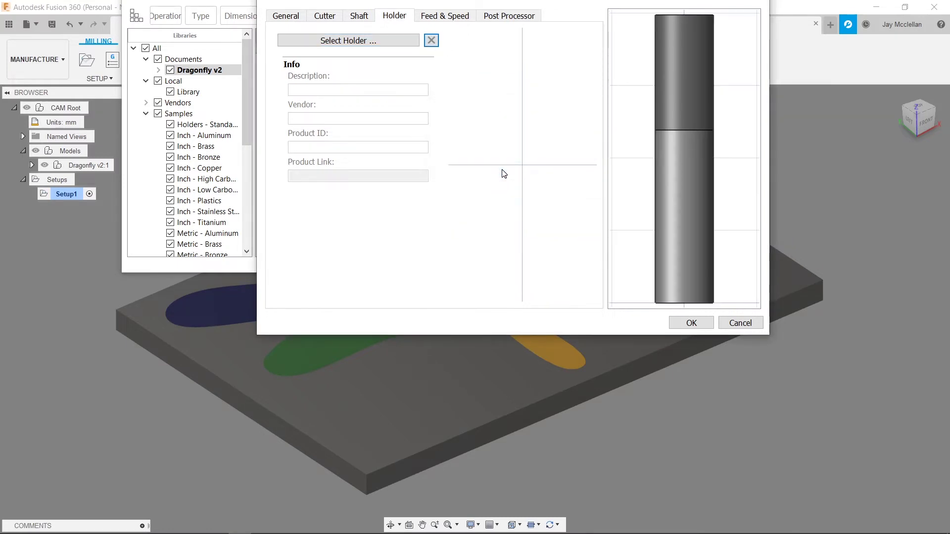
# Set the shell cutter's spindle speed to 24000 rpm and its cutting feedrate to 250 mm/min.
pyautogui.click(451, 18)
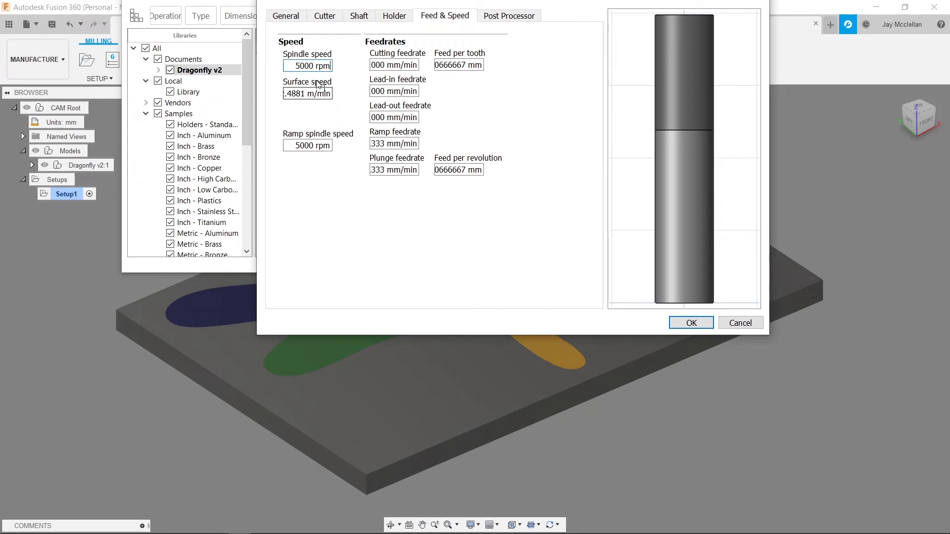
pyautogui.moveTo(299, 64); pyautogui.dragTo(296, 66)
pyautogui.write('24')
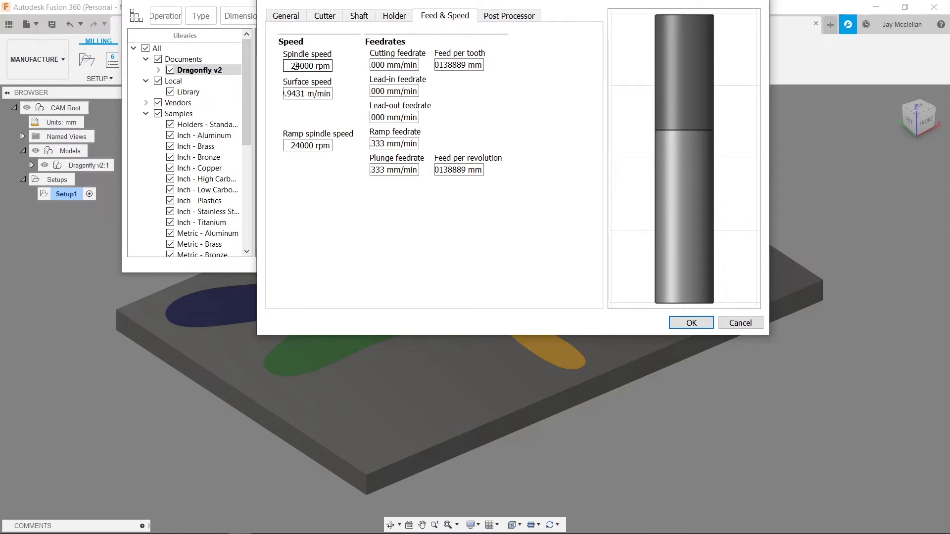
pyautogui.press('Tab')
pyautogui.write('250')
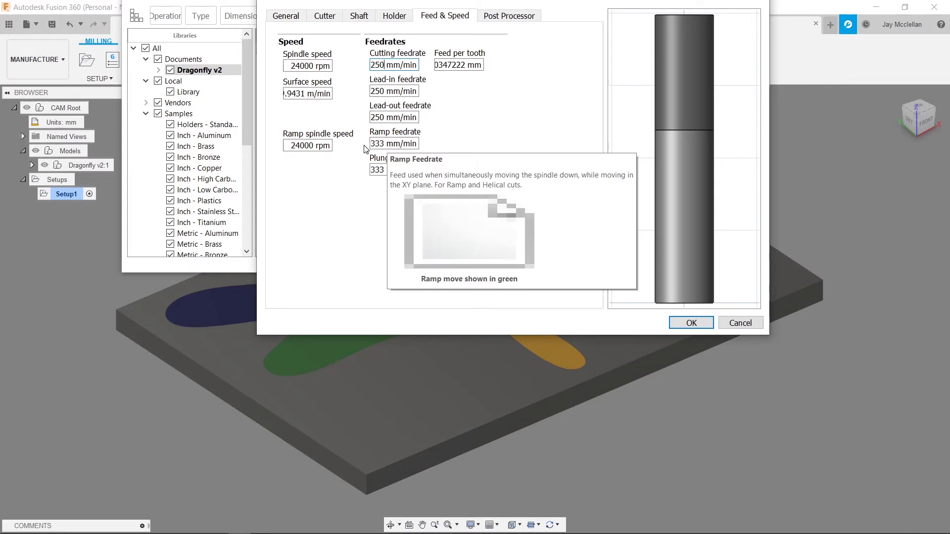
# Set the shell cutter's ramp and plunge feedrates to 125 mm/min and save the tool.
pyautogui.doubleClick(386, 143)
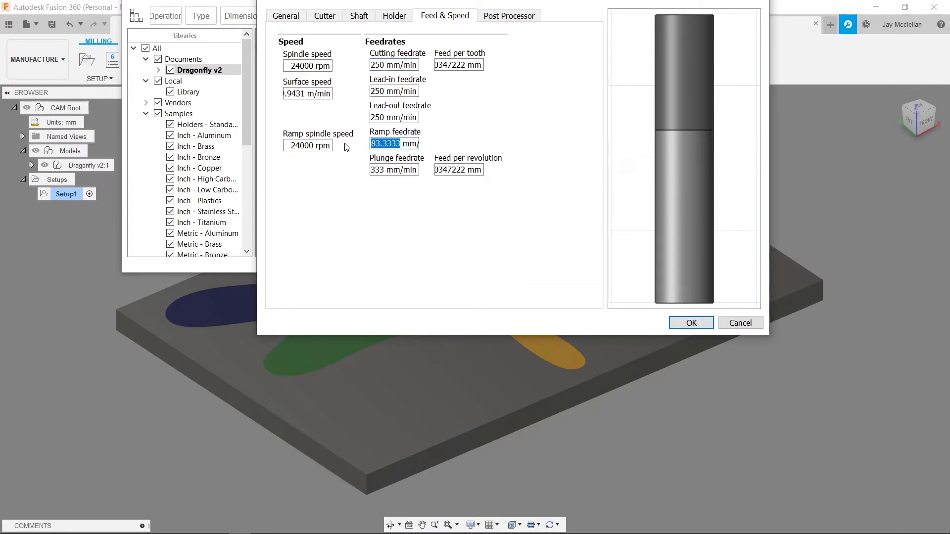
pyautogui.write('125')
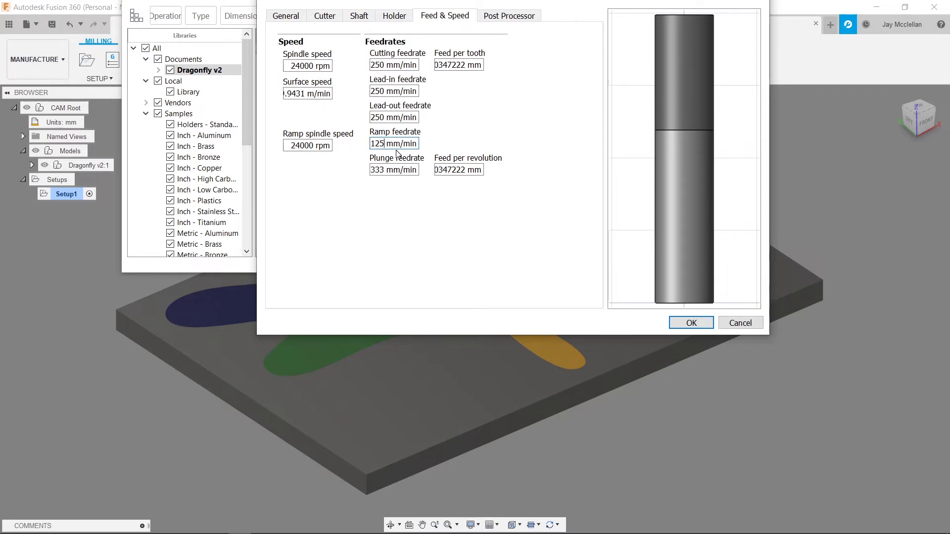
pyautogui.press('Tab')
pyautogui.click(386, 170)
pyautogui.write('/4')
pyautogui.press('Return')
pyautogui.write('125')
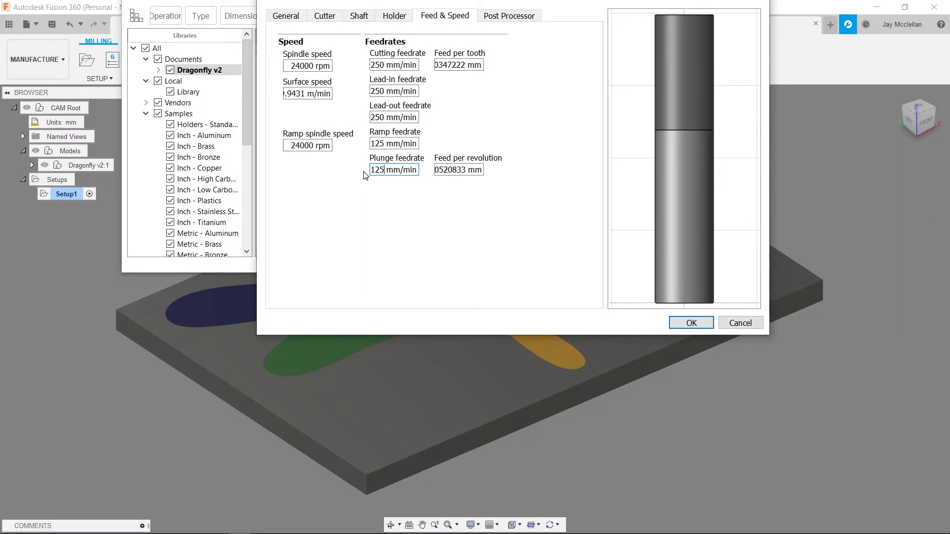
pyautogui.click(695, 324)
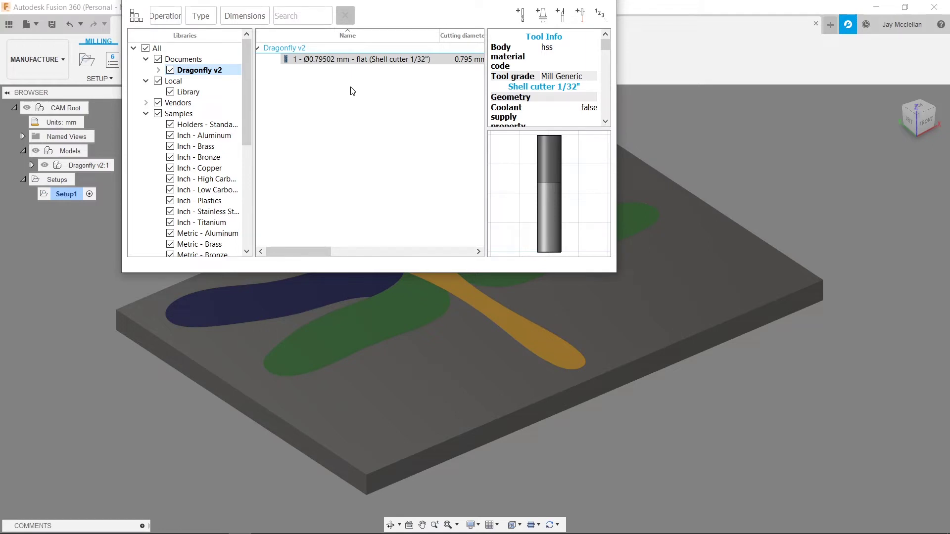
# Duplicate the shell cutter in the tool library and change the copy's description to Wood cutter 1/32".
pyautogui.rightClick(336, 60)
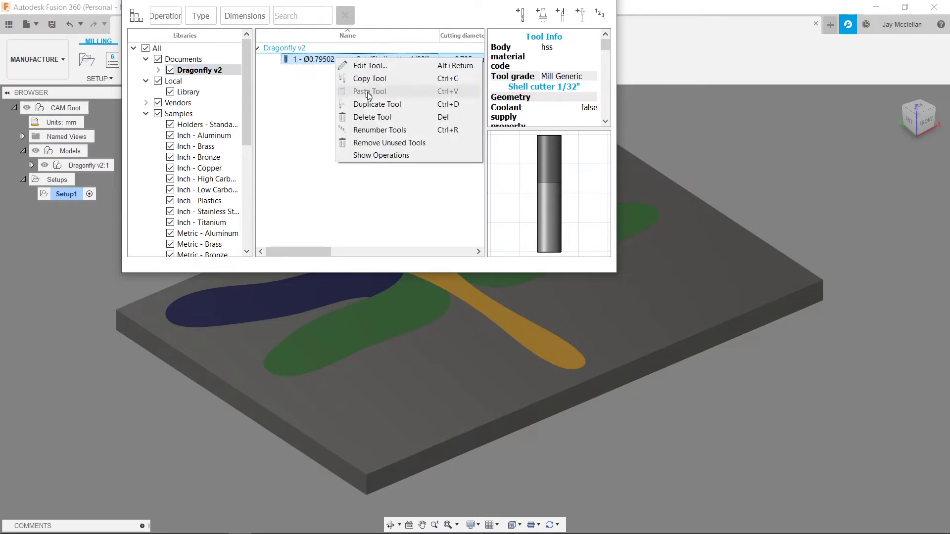
pyautogui.click(371, 104)
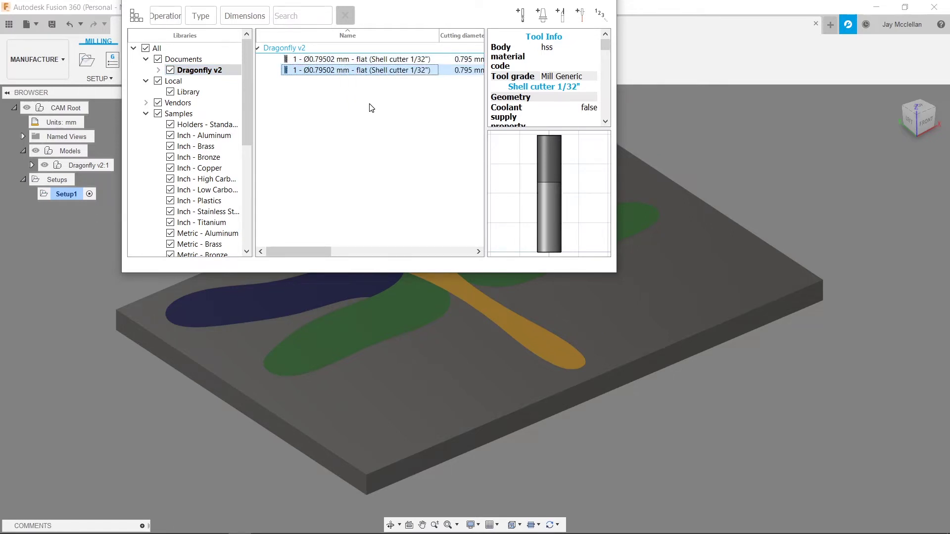
pyautogui.rightClick(313, 69)
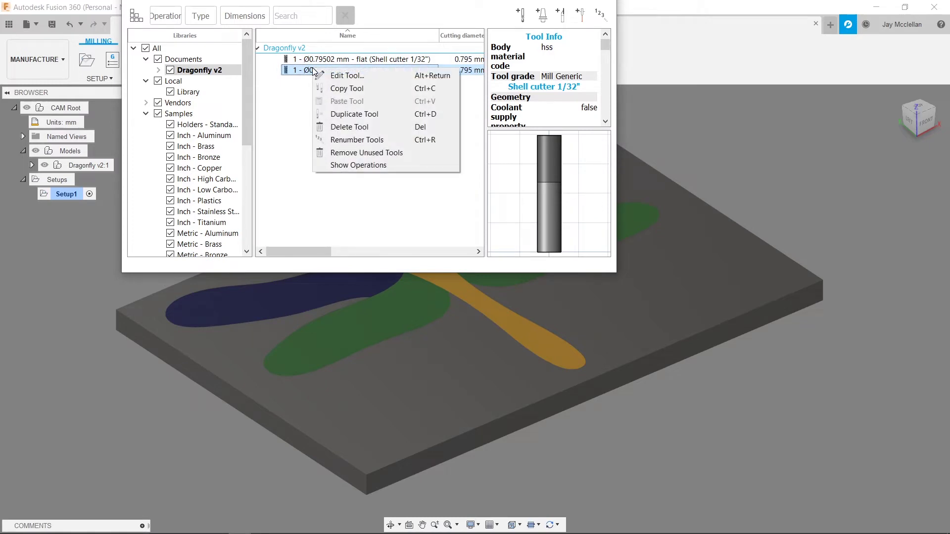
pyautogui.click(348, 77)
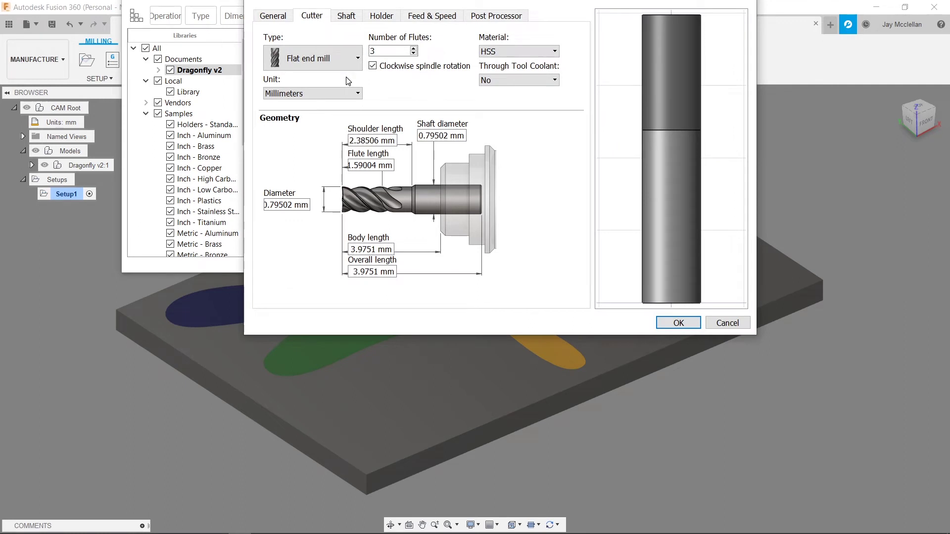
pyautogui.click(275, 16)
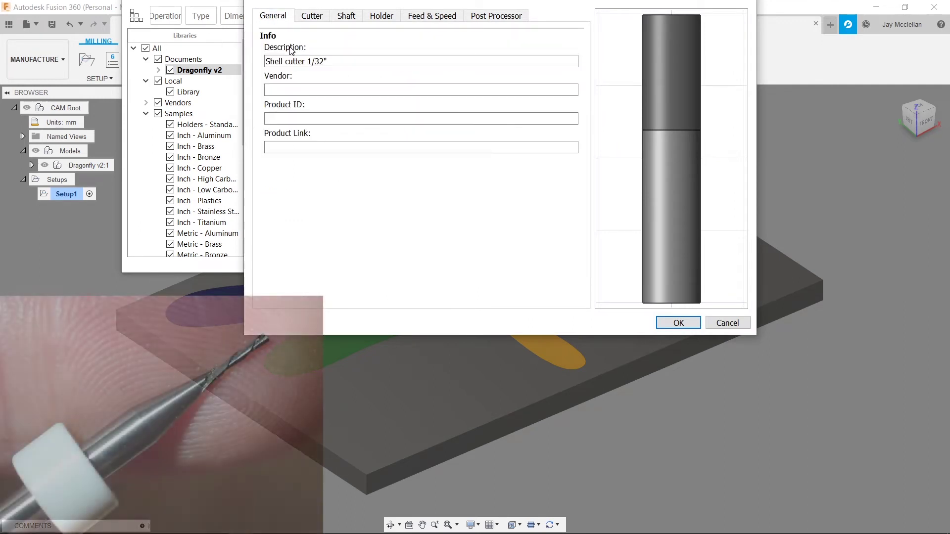
pyautogui.moveTo(284, 61); pyautogui.dragTo(254, 64)
pyautogui.write('Wood')
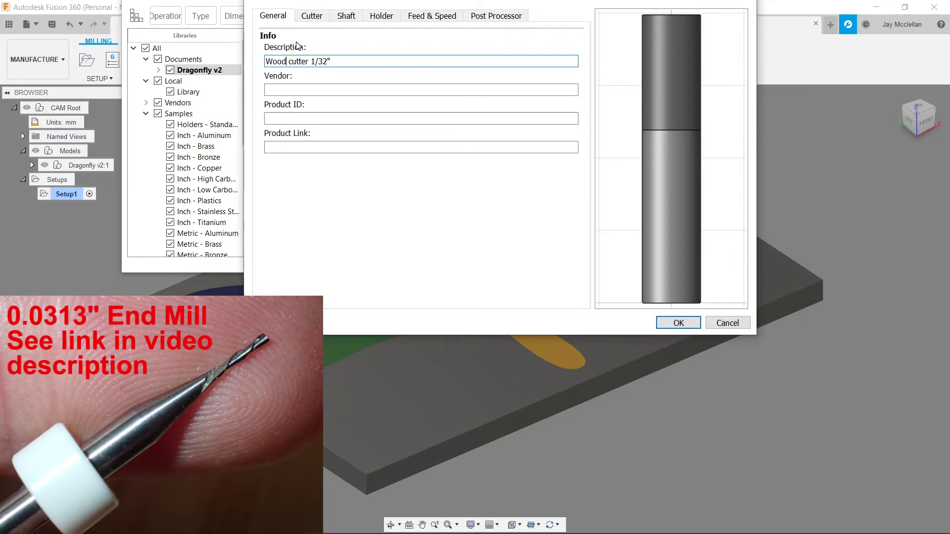
# Set the wood cutter's ramp and plunge feedrates to 200 mm/min, save the tool and close the tool library.
pyautogui.click(312, 16)
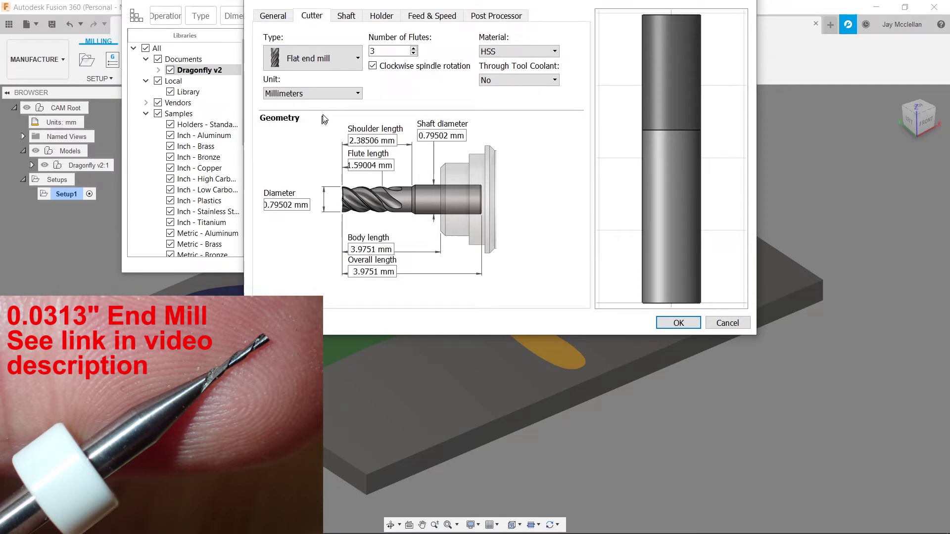
pyautogui.click(433, 17)
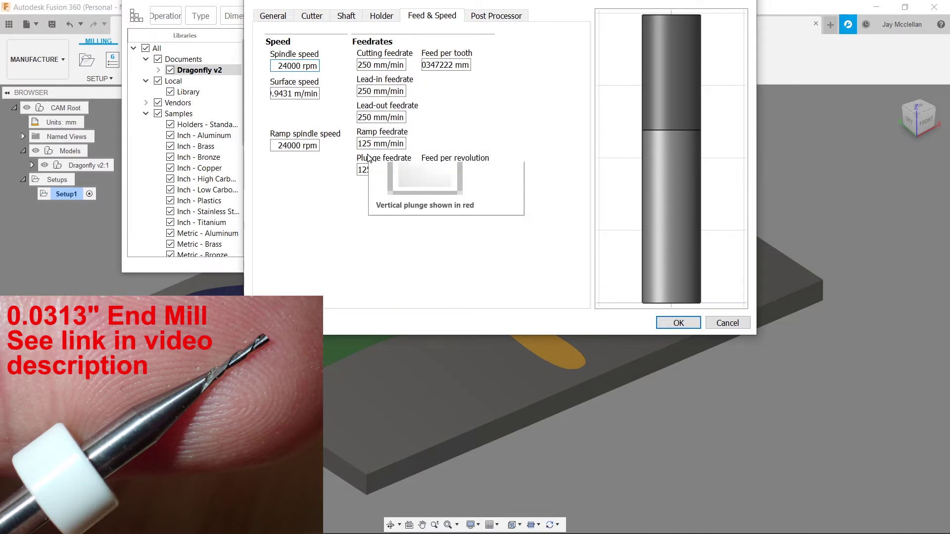
pyautogui.moveTo(371, 144); pyautogui.dragTo(348, 142)
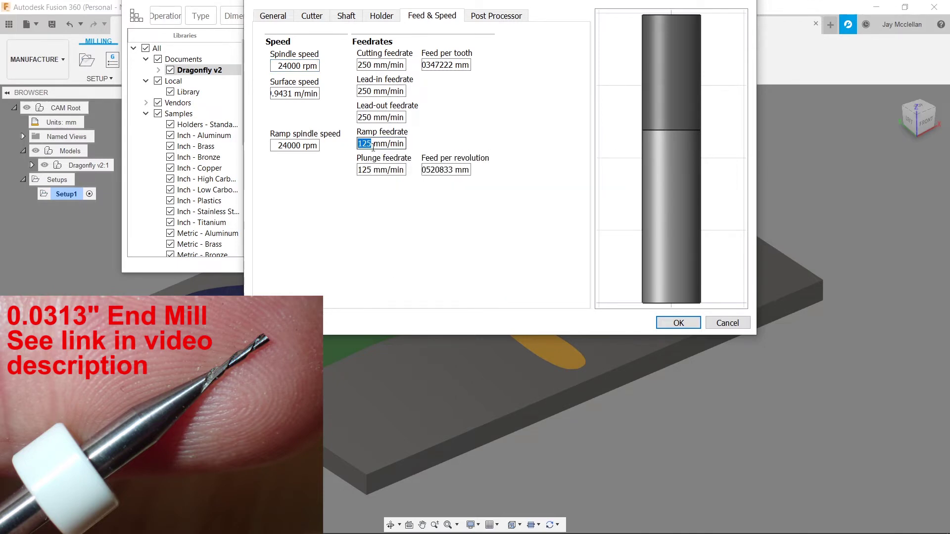
pyautogui.write('200')
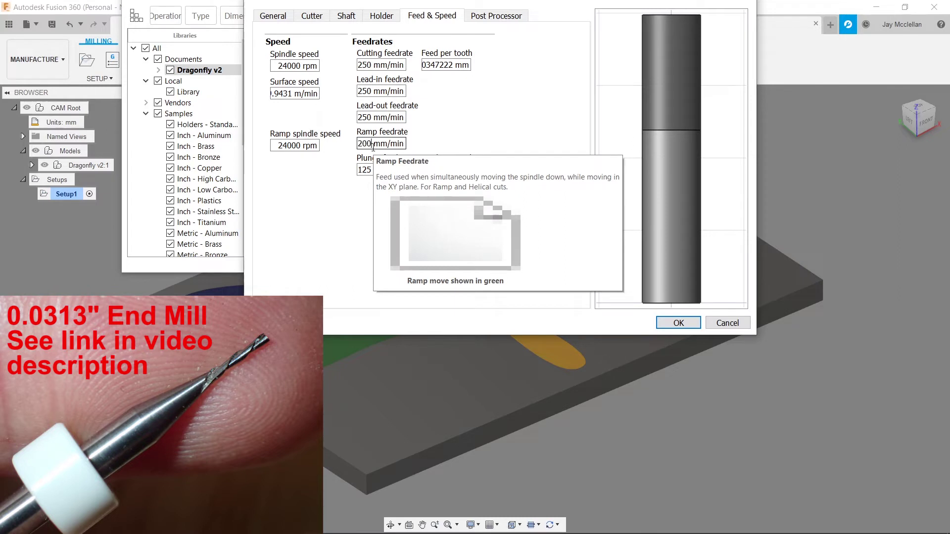
pyautogui.moveTo(372, 171); pyautogui.dragTo(322, 173)
pyautogui.write('200')
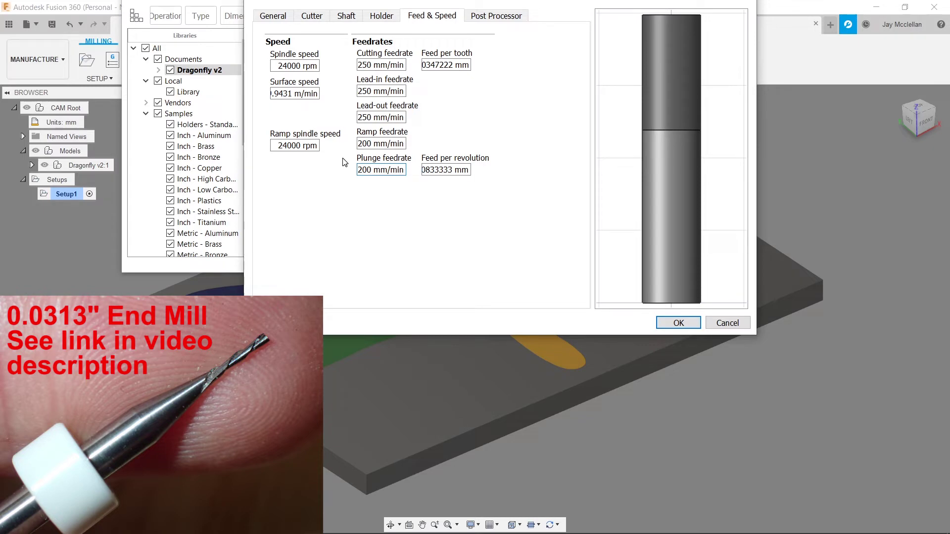
pyautogui.click(677, 323)
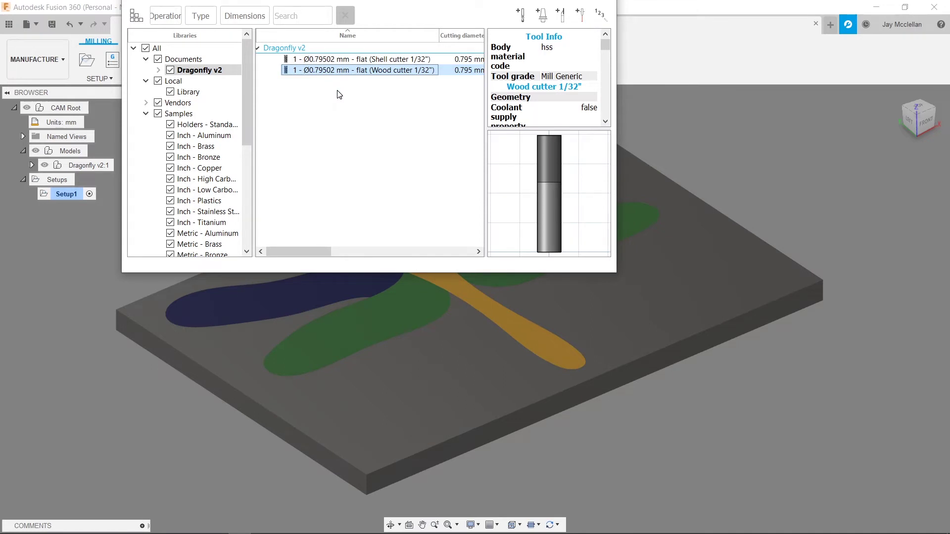
pyautogui.press('Escape')
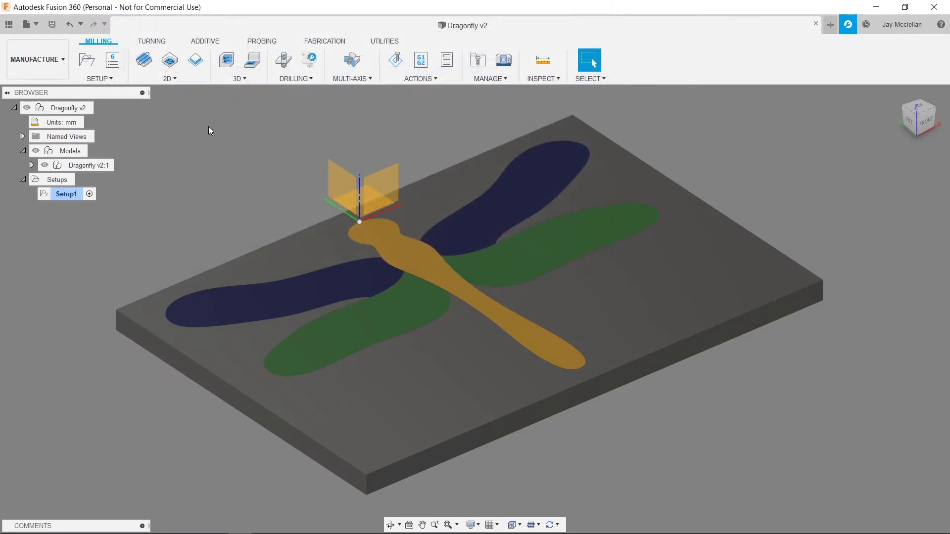
# Start a 2D Contour operation and assign the Shell cutter 1/32" as its tool.
pyautogui.click(171, 78)
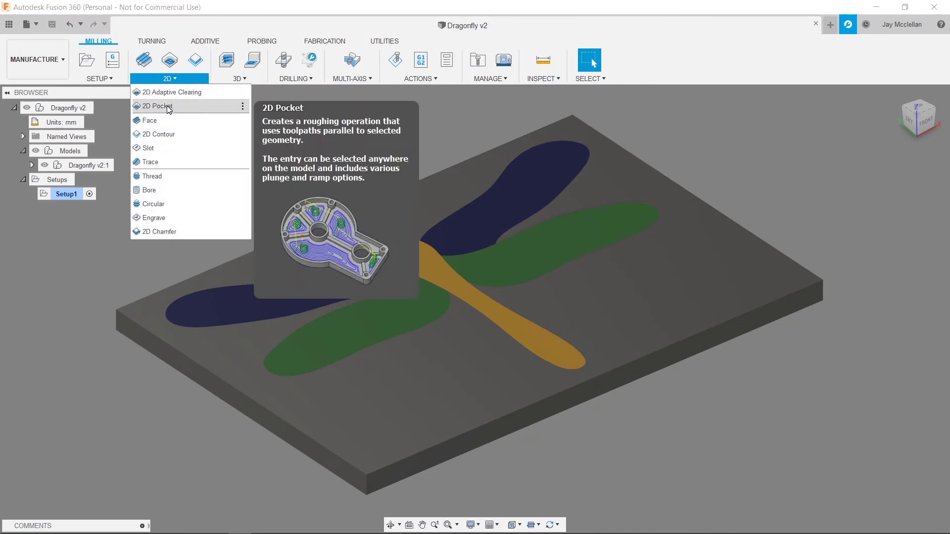
pyautogui.click(164, 135)
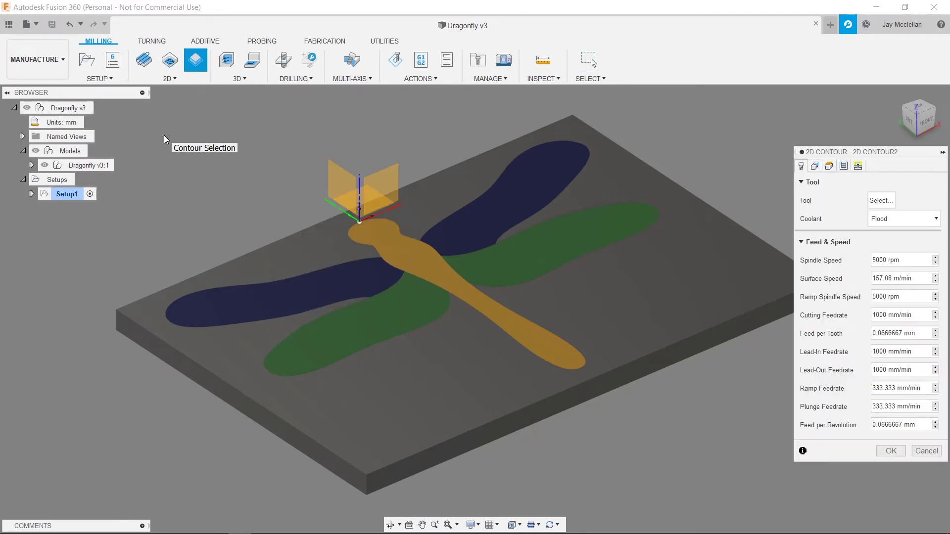
pyautogui.click(881, 202)
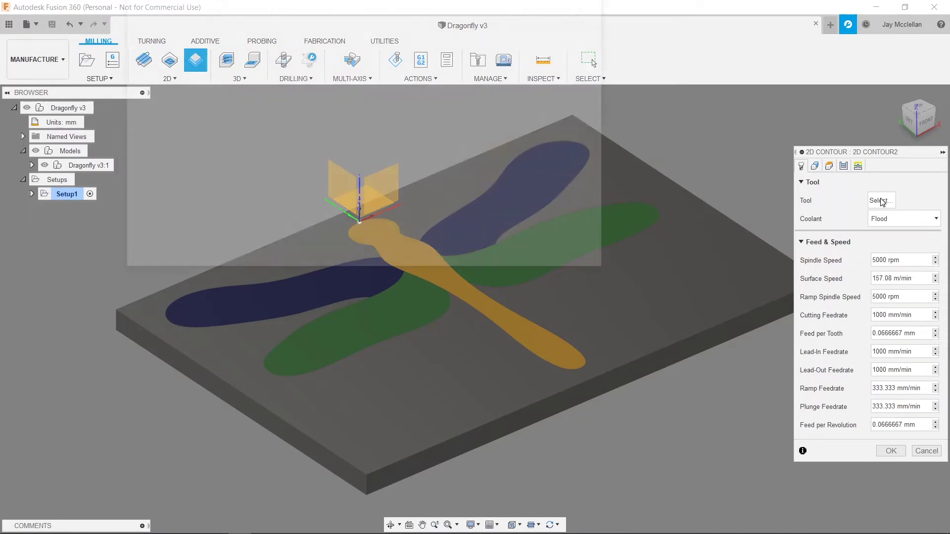
pyautogui.click(321, 61)
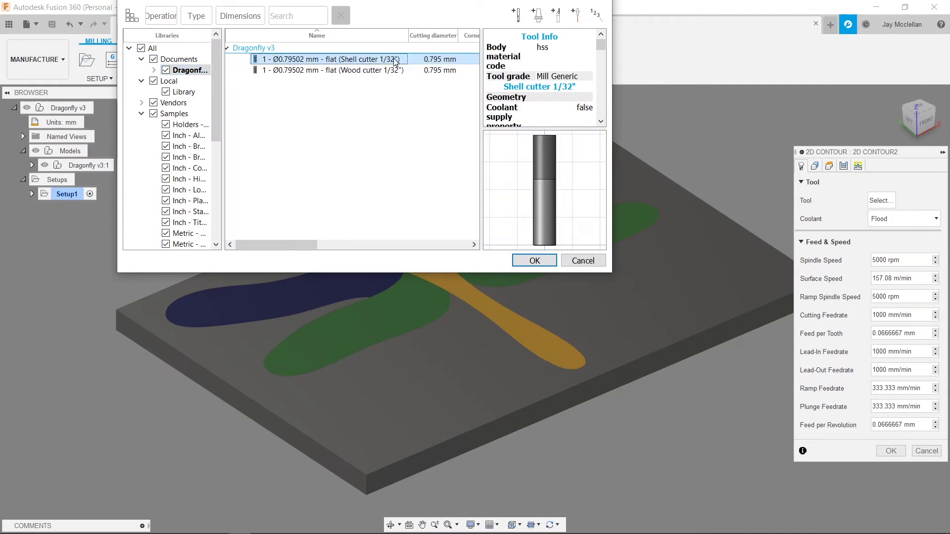
pyautogui.click(534, 261)
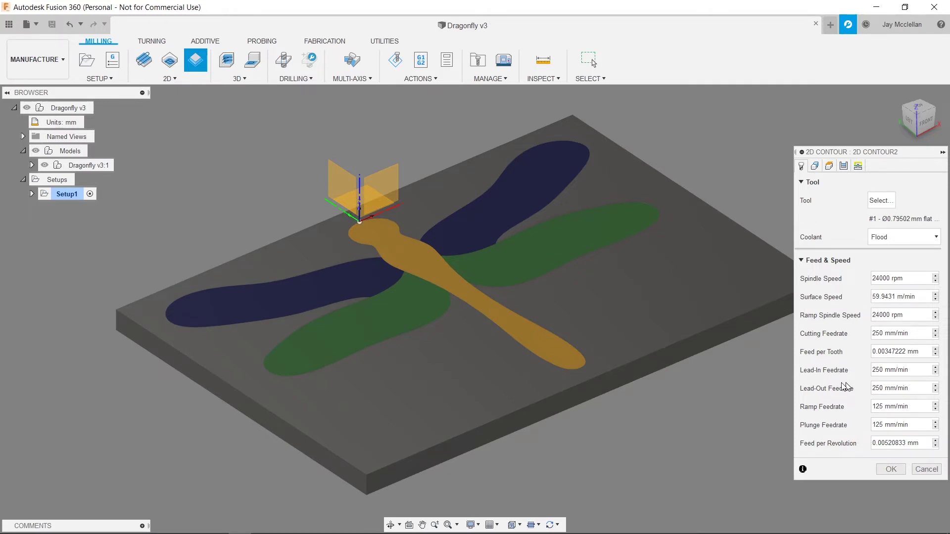
# Select the outline of the blue wing nearest the stock's left corner as the contour to cut.
pyautogui.click(815, 167)
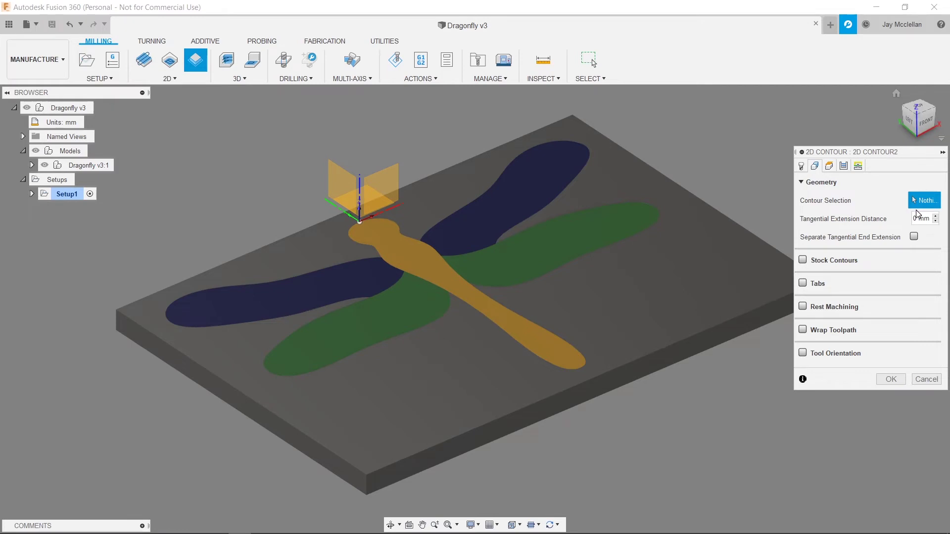
pyautogui.click(288, 281)
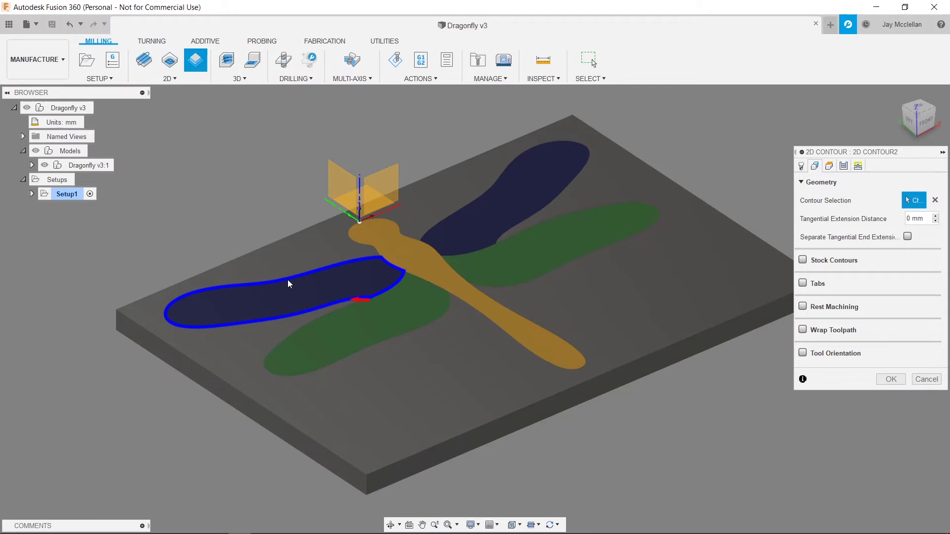
pyautogui.click(359, 300)
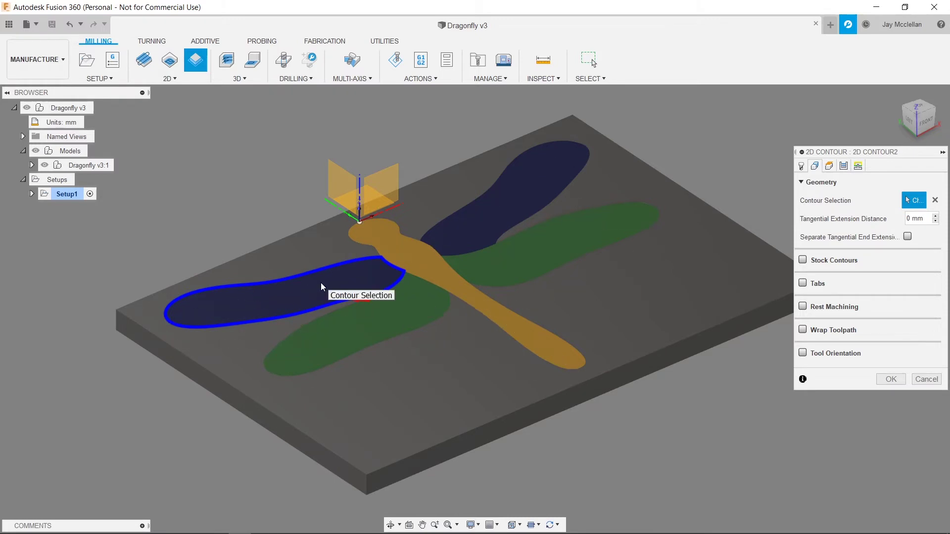
# Set the contour operation's clearance height offset to 1 mm from the retract height.
pyautogui.click(829, 166)
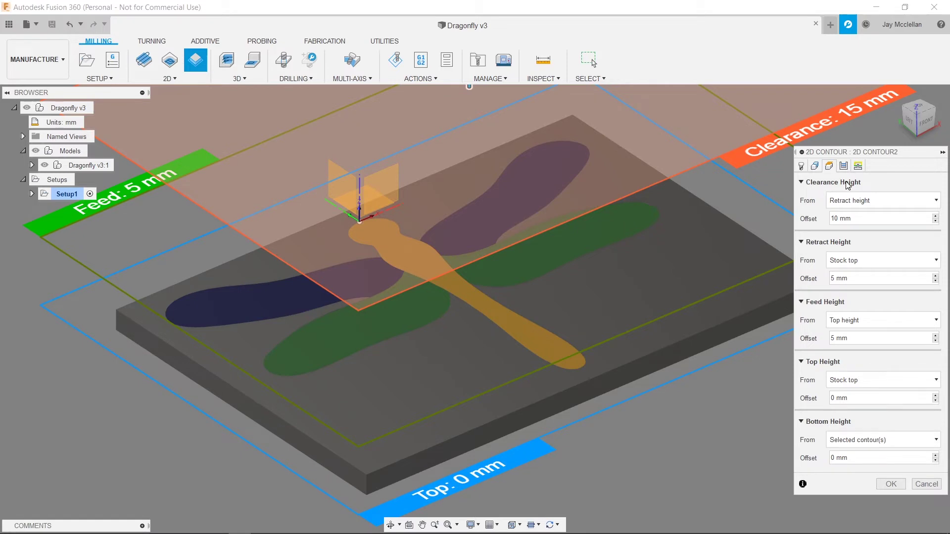
pyautogui.click(839, 218)
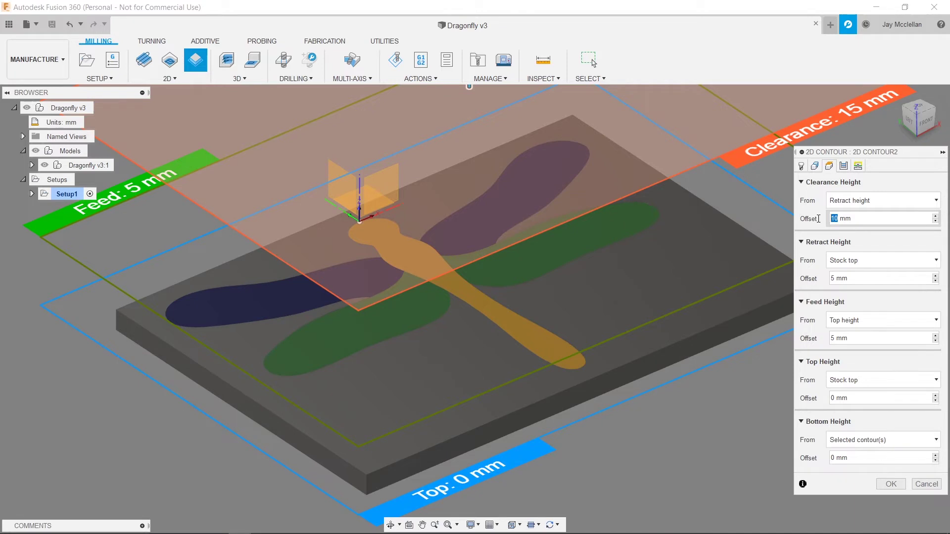
pyautogui.press('BackSpace')
pyautogui.press('Return')
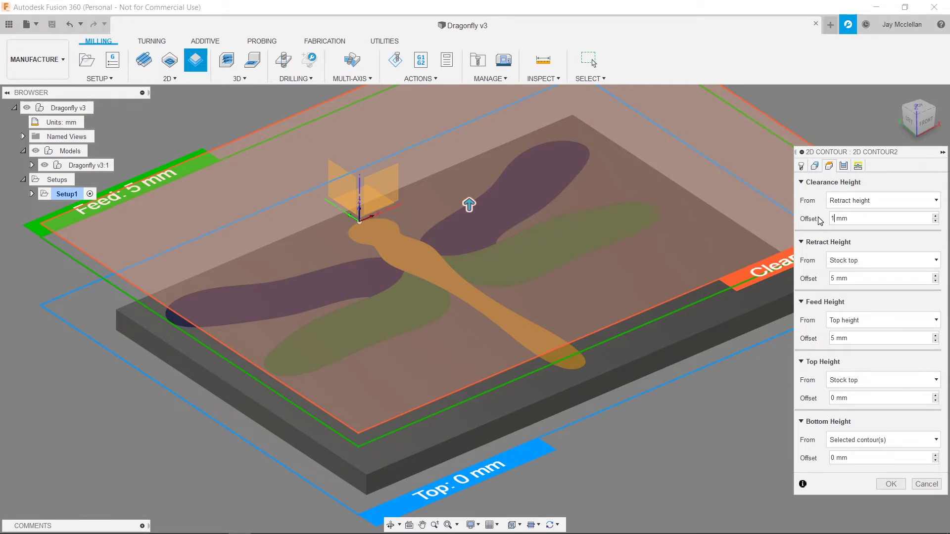
# Set the retract height to 1 mm from the feed height and the feed height to 1 mm from the top height.
pyautogui.click(831, 278)
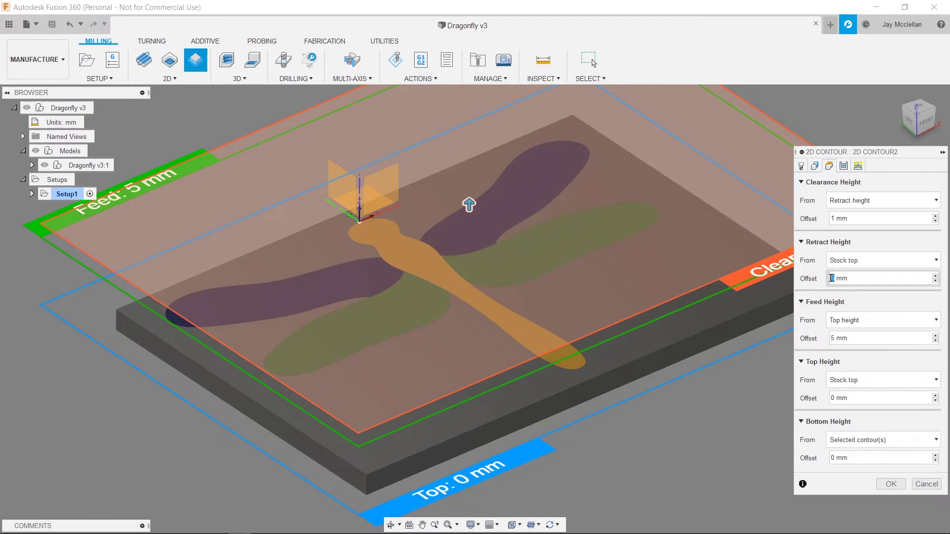
pyautogui.write('1')
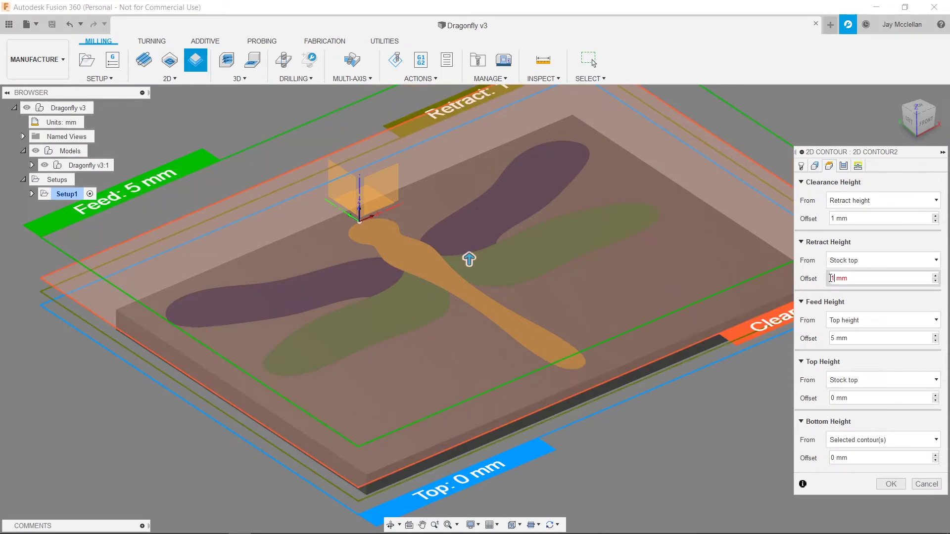
pyautogui.click(936, 261)
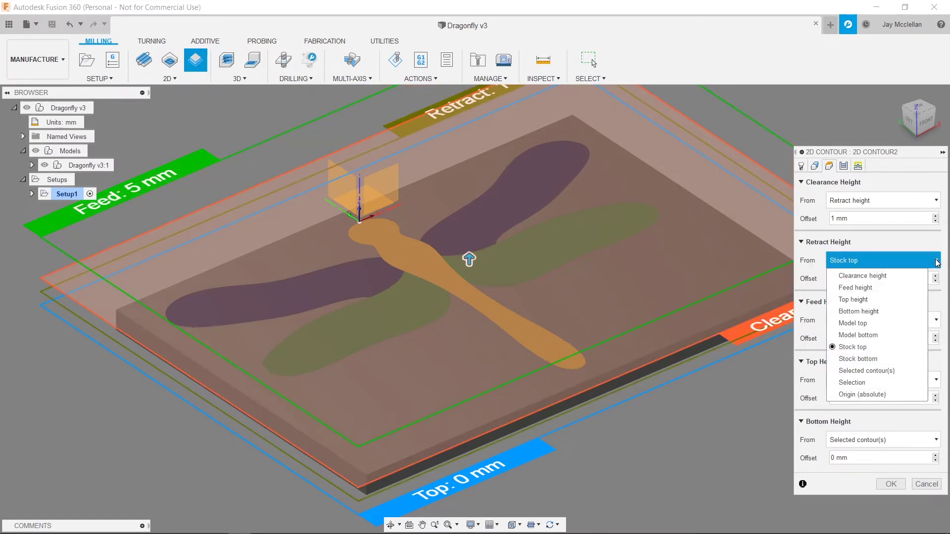
pyautogui.click(855, 288)
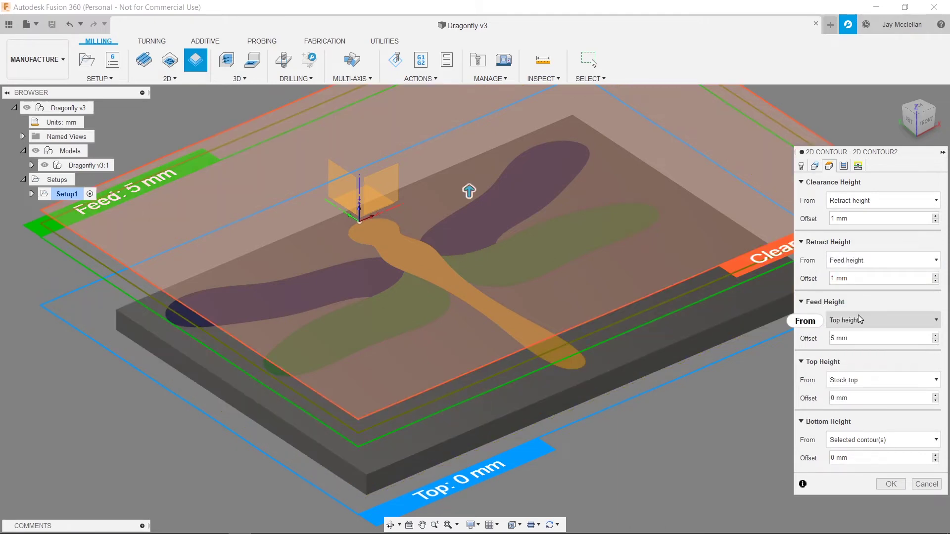
pyautogui.moveTo(860, 319)
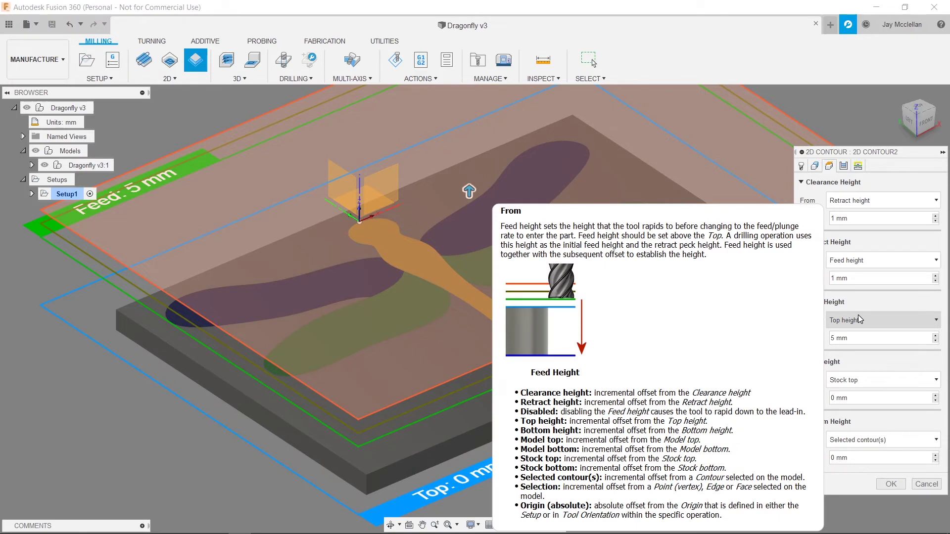
pyautogui.write('1')
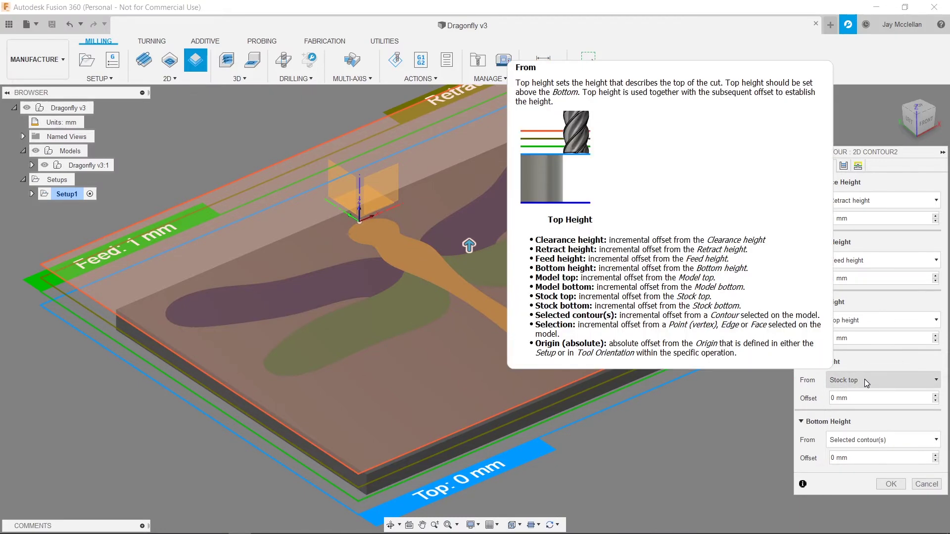
# Reference the top height to the model top with an offset of 0.5 mm.
pyautogui.click(867, 383)
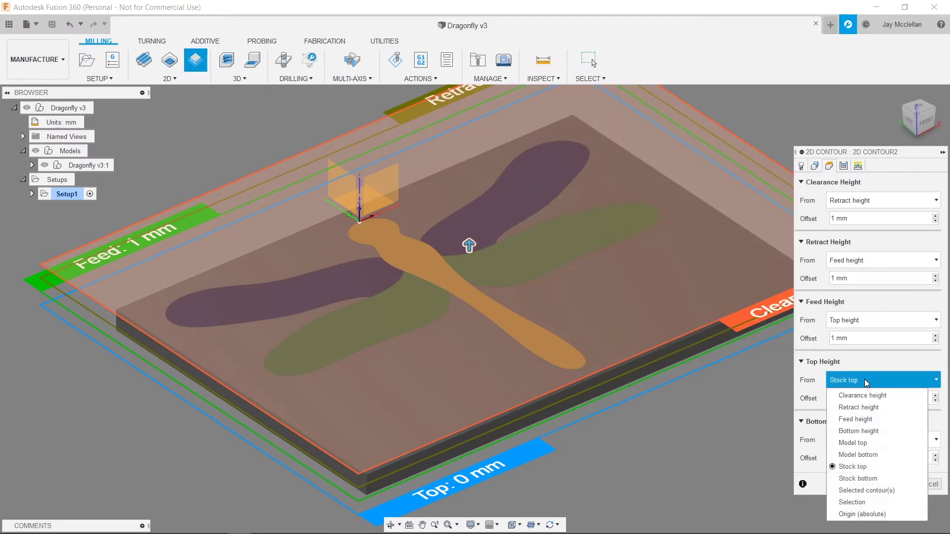
pyautogui.click(854, 443)
pyautogui.moveTo(852, 379)
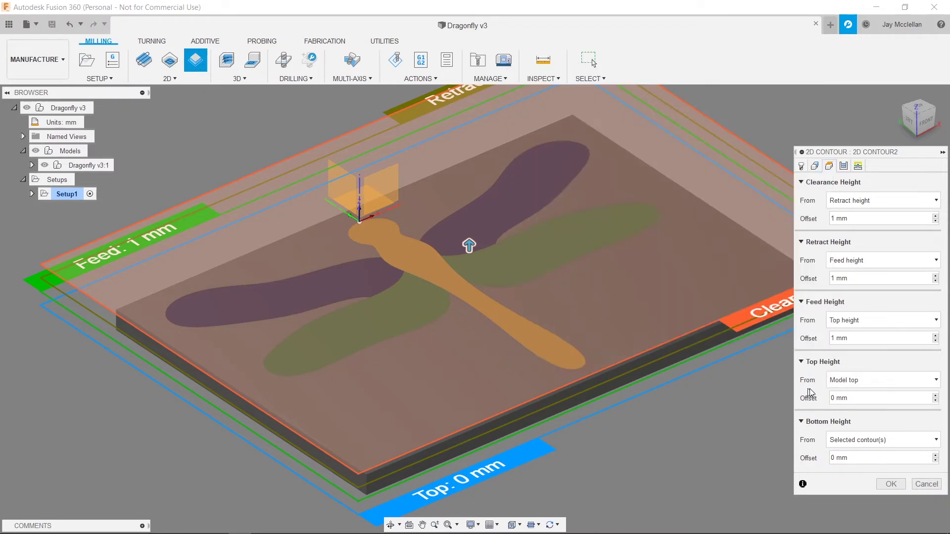
pyautogui.click(834, 399)
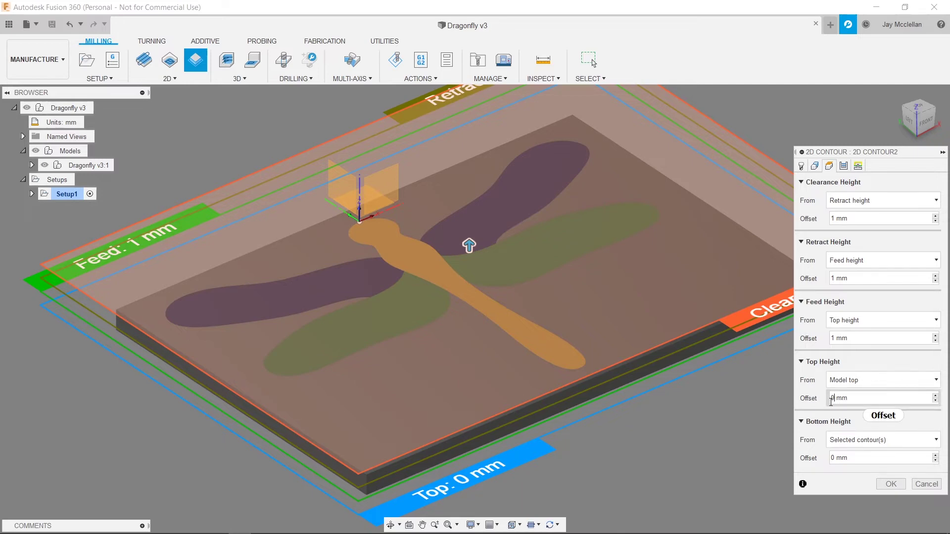
pyautogui.write('.5')
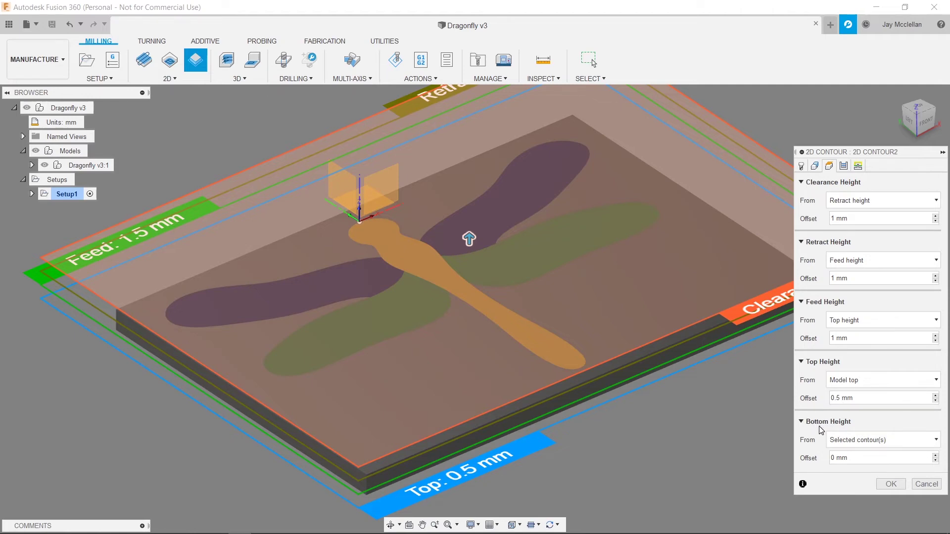
# Set the bottom height offset from the selected contour to -2 mm.
pyautogui.doubleClick(834, 458)
pyautogui.write('-1.5')
pyautogui.press('BackSpace')
pyautogui.press('BackSpace')
pyautogui.press('BackSpace')
pyautogui.press('BackSpace')
pyautogui.write('-2')
pyautogui.write('-')
# Enable multiple depths with a maximum roughing stepdown of 0.3 mm and generate the wing's contour toolpath.
pyautogui.click(843, 166)
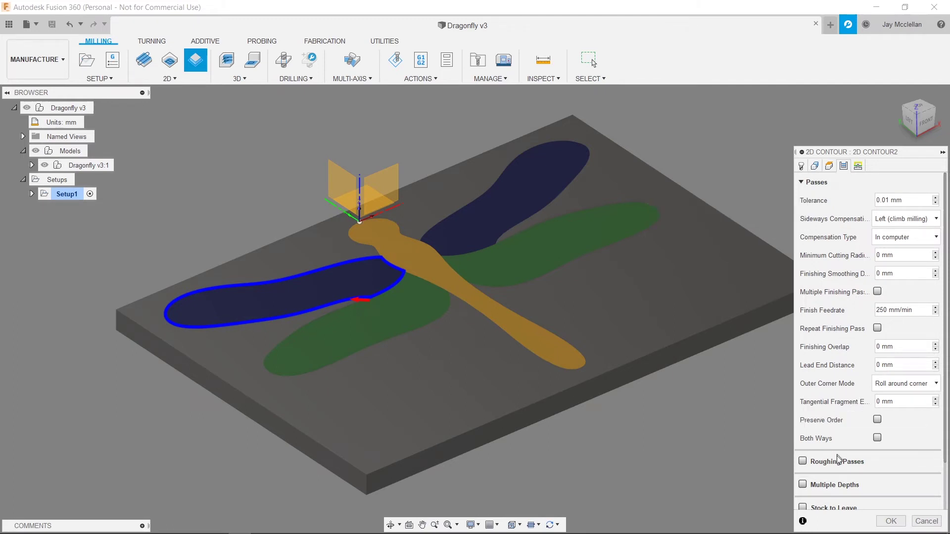
pyautogui.click(802, 485)
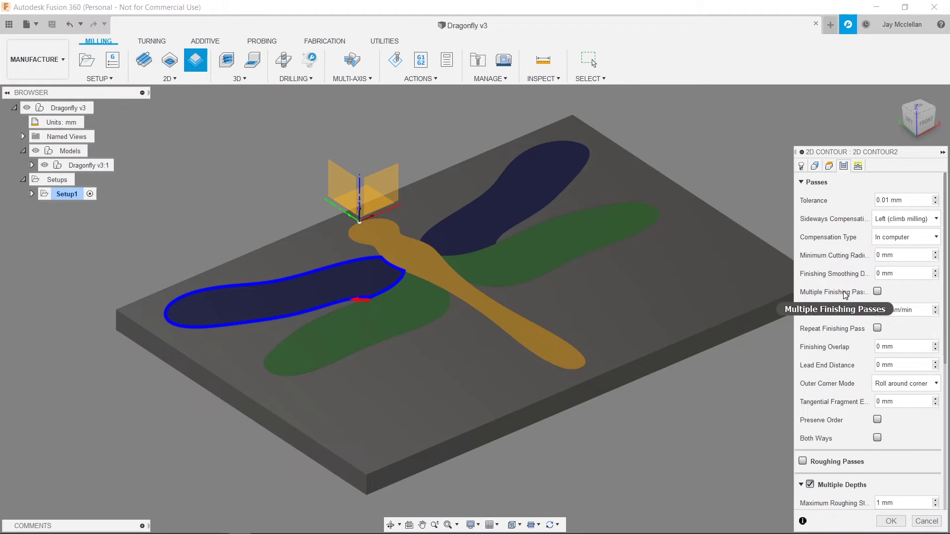
pyautogui.scroll(-5, 844, 291)
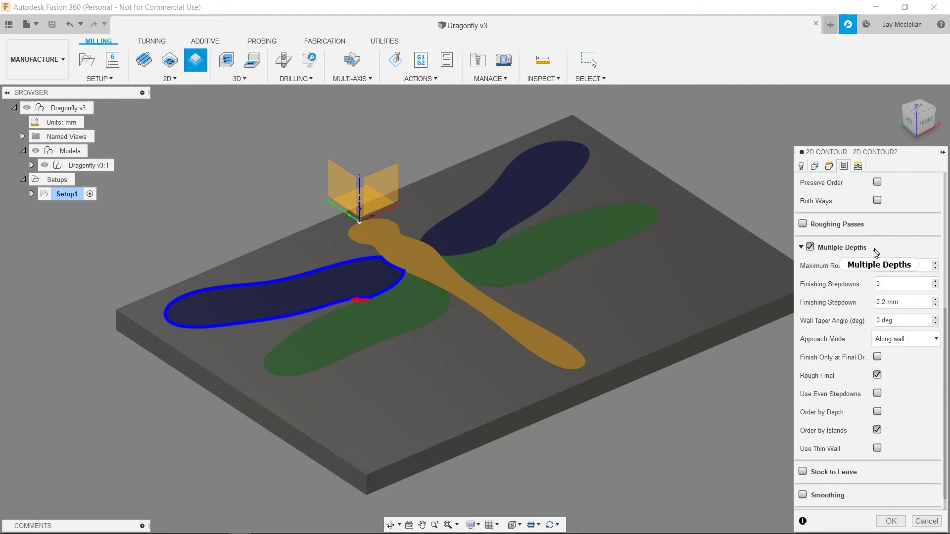
pyautogui.moveTo(887, 247)
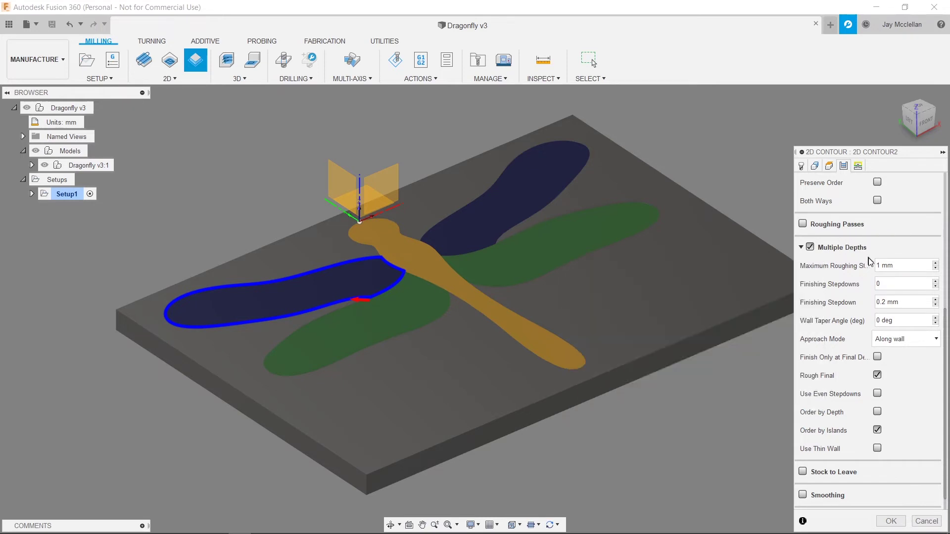
pyautogui.moveTo(880, 266); pyautogui.dragTo(875, 268)
pyautogui.write('0.5')
pyautogui.press('BackSpace')
pyautogui.write('3')
pyautogui.click(891, 523)
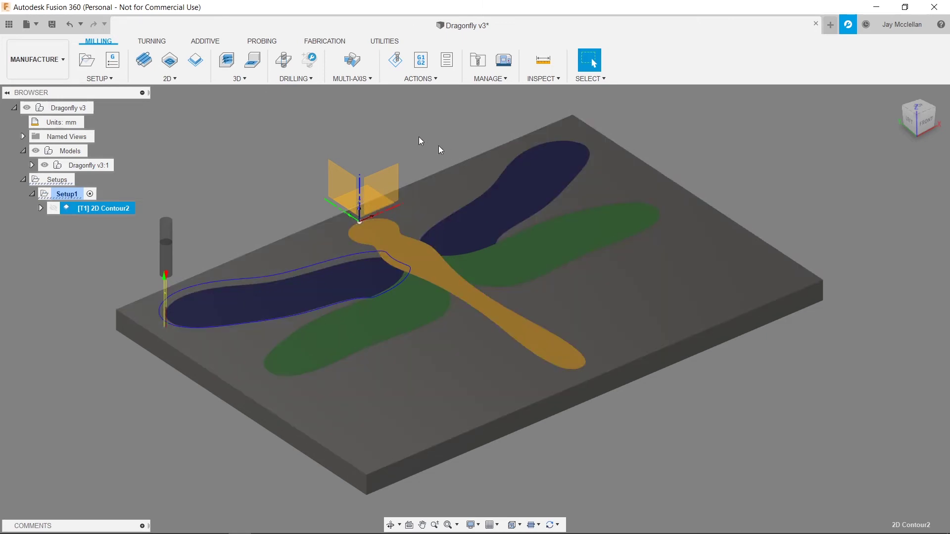
# Expand the Inlay component in the model tree and hide its Background component.
pyautogui.click(31, 166)
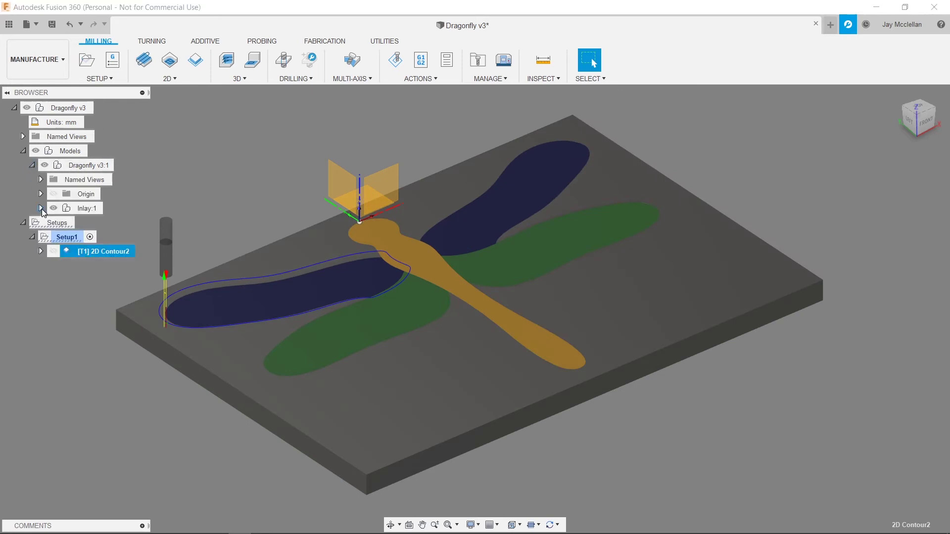
pyautogui.click(42, 208)
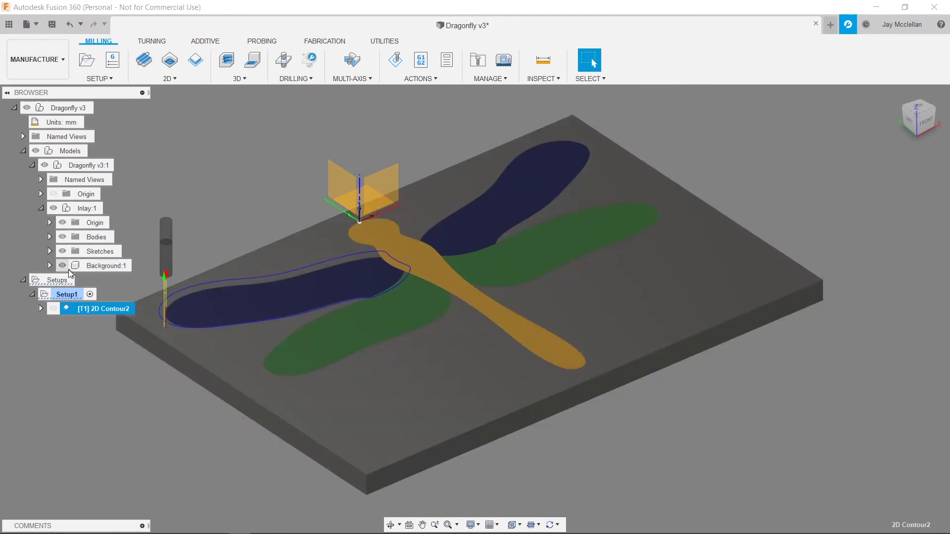
pyautogui.click(95, 267)
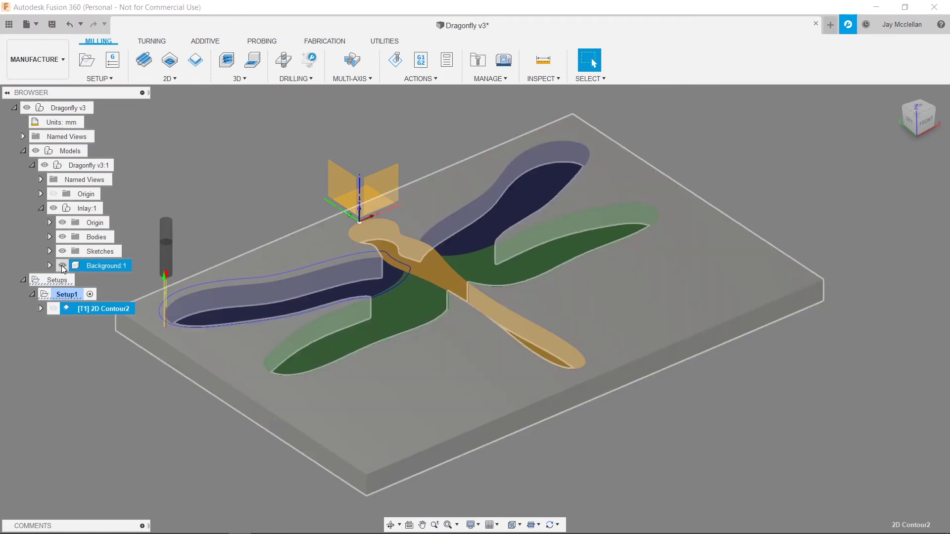
pyautogui.click(62, 266)
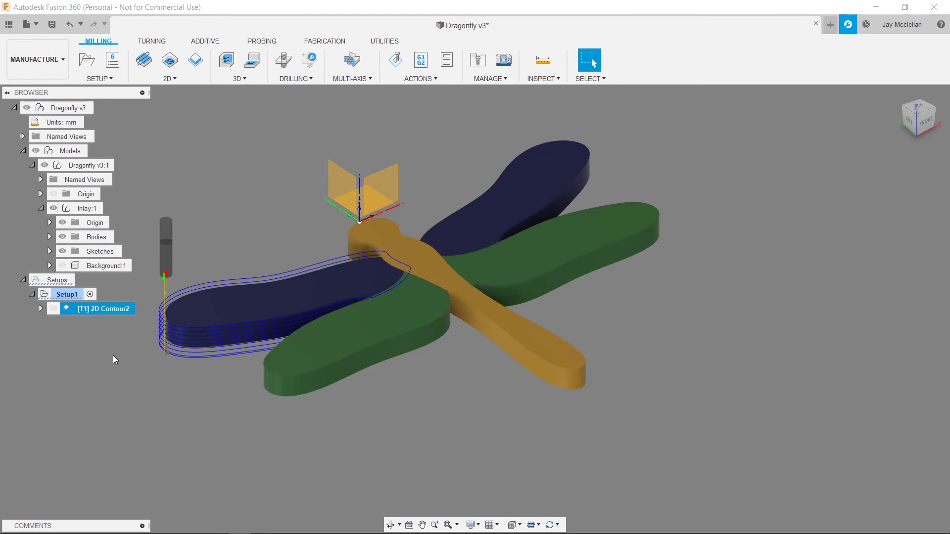
# Copy the wing's 2D contour operation and paste four duplicates into Setup1.
pyautogui.rightClick(98, 311)
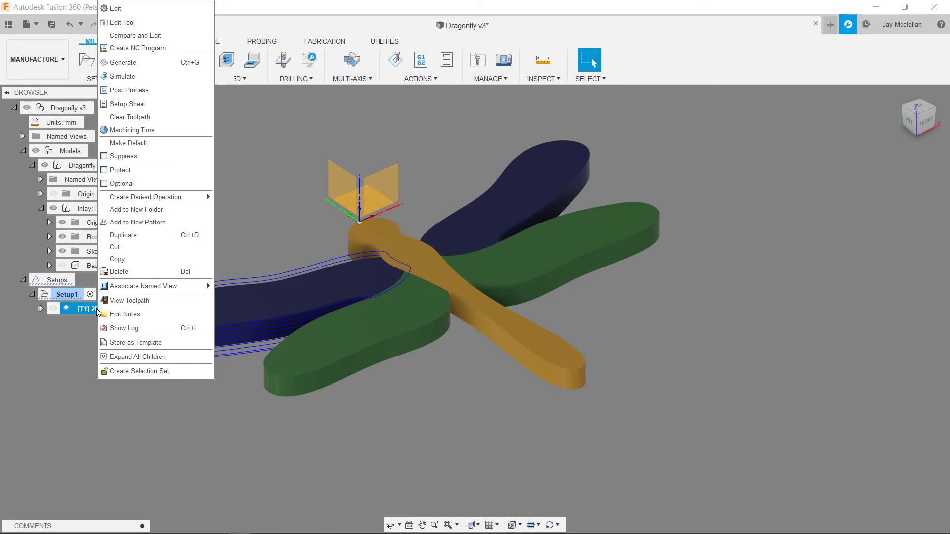
pyautogui.press('Escape')
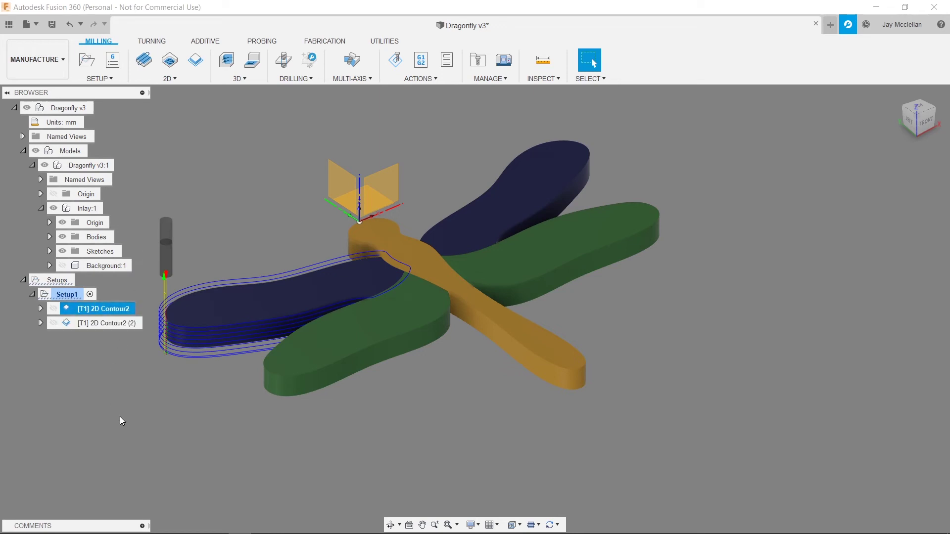
pyautogui.hotkey('ctrl', 'v')
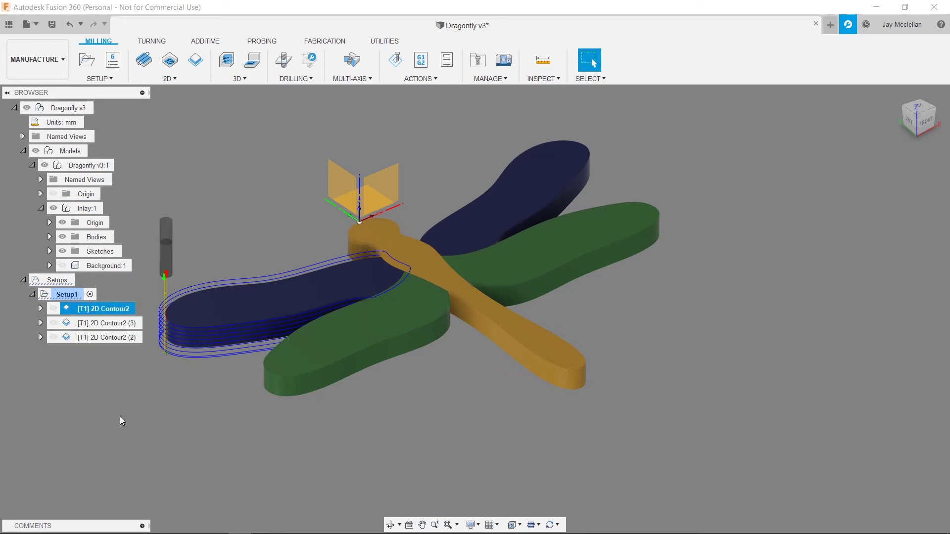
pyautogui.hotkey('ctrl', 'v')
pyautogui.hotkey('ctrl', 'v')
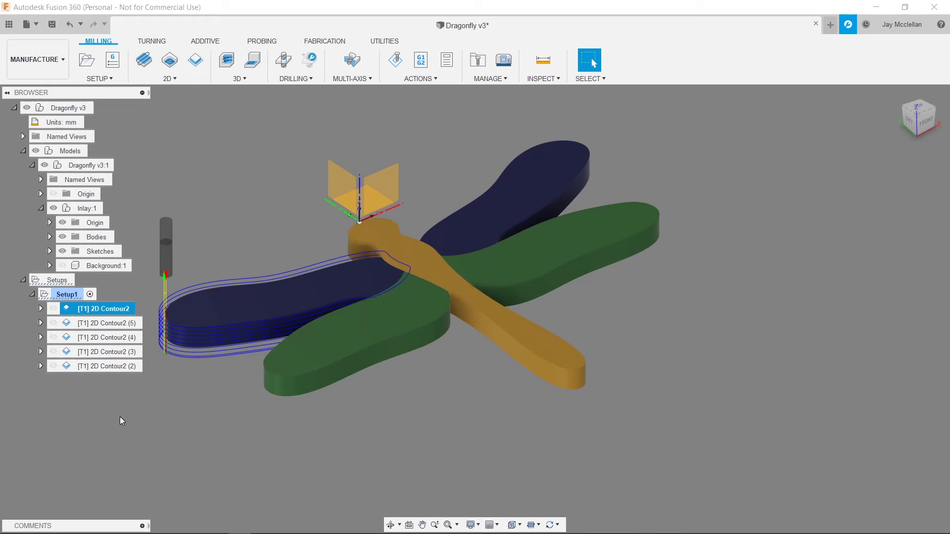
# Edit 2D Contour2 (5), replacing its contour with the upper right wing's top outline.
pyautogui.rightClick(103, 323)
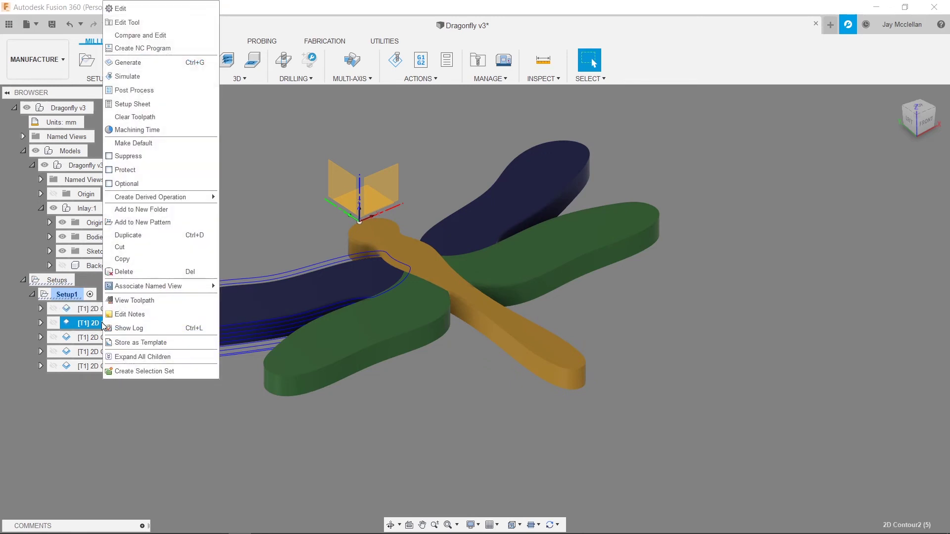
pyautogui.click(138, 9)
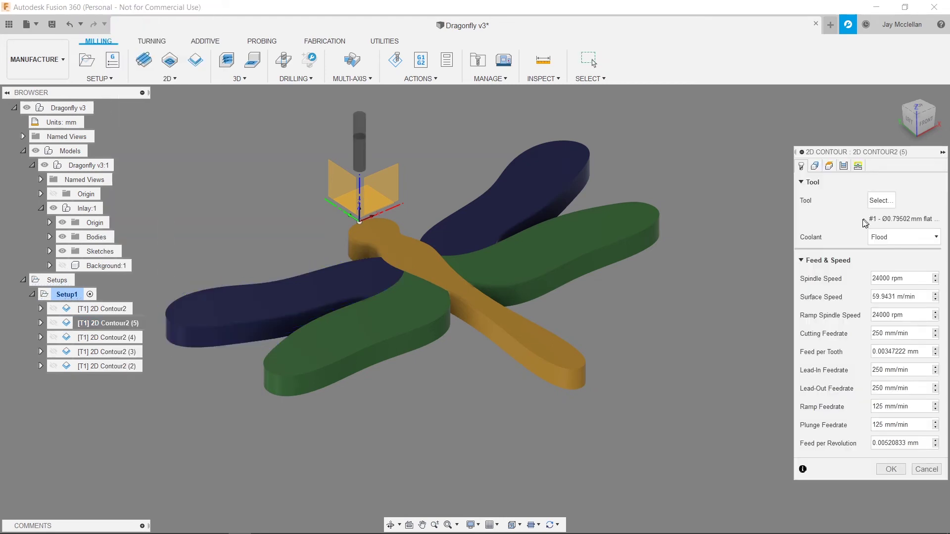
pyautogui.click(815, 166)
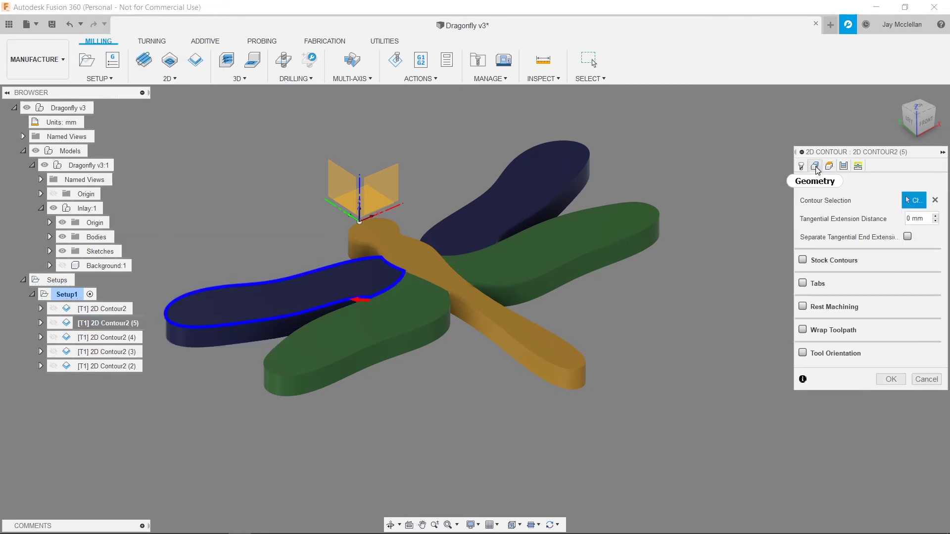
pyautogui.click(936, 200)
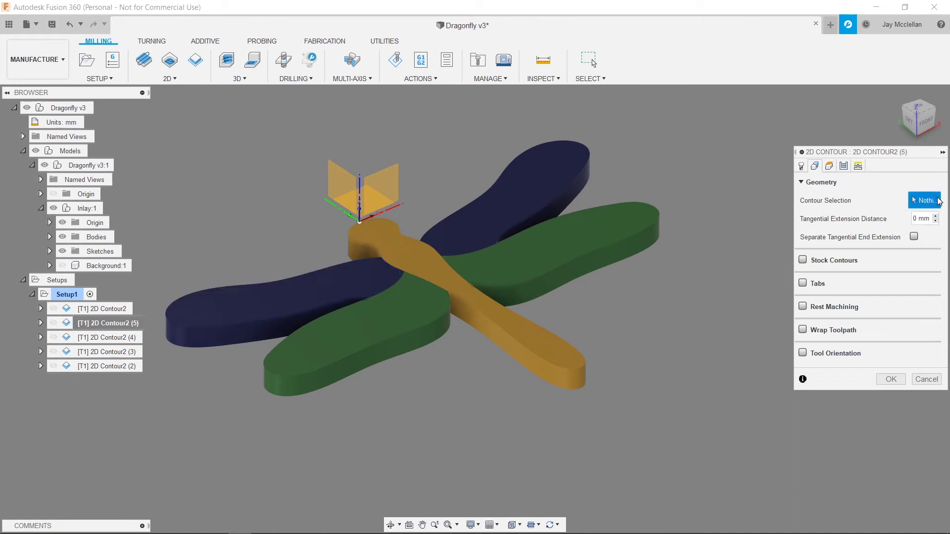
pyautogui.click(521, 156)
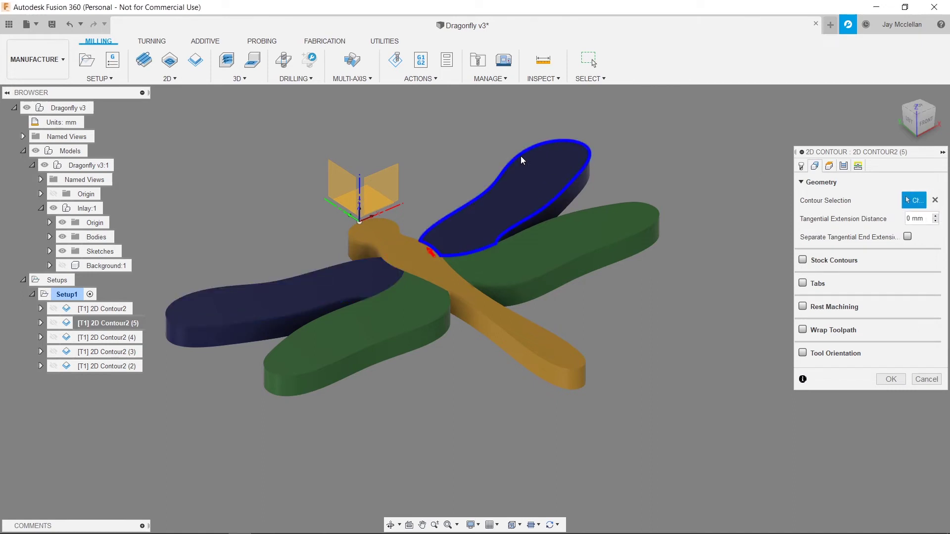
pyautogui.click(891, 379)
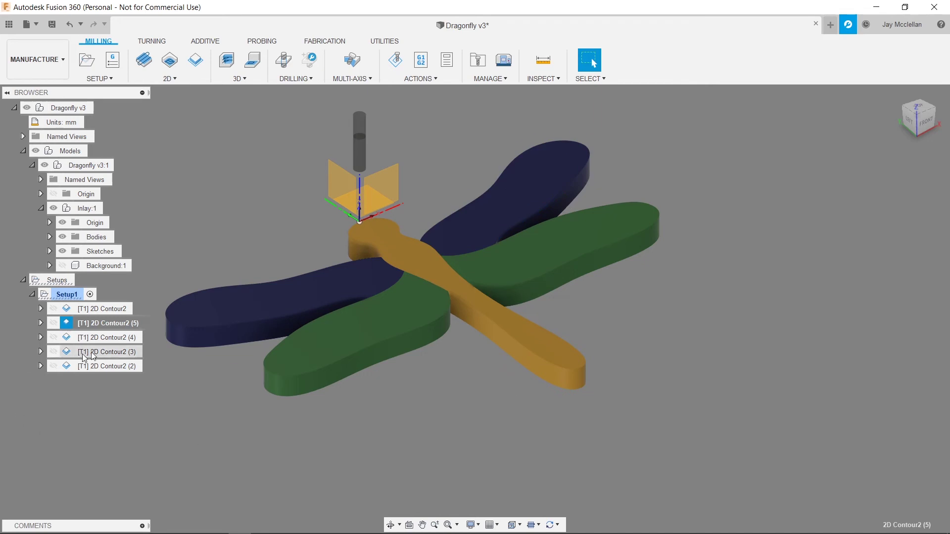
# Edit 2D Contour2 (4), replacing its contour with the lower left wing's top outline.
pyautogui.rightClick(112, 339)
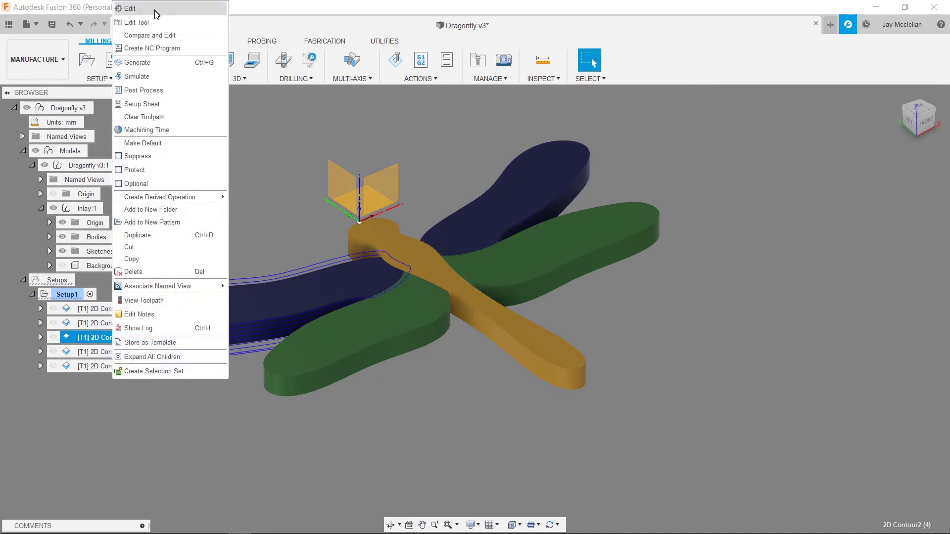
pyautogui.click(158, 8)
pyautogui.click(814, 166)
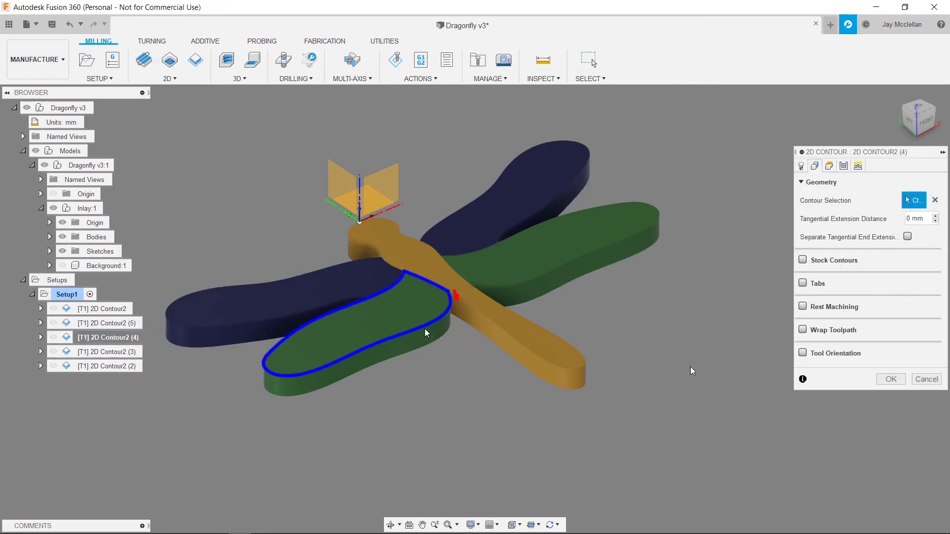
pyautogui.press('Escape')
# Edit 2D Contour2 (3), replacing its contour with the lower right wing's top outline.
pyautogui.doubleClick(93, 352)
pyautogui.click(815, 166)
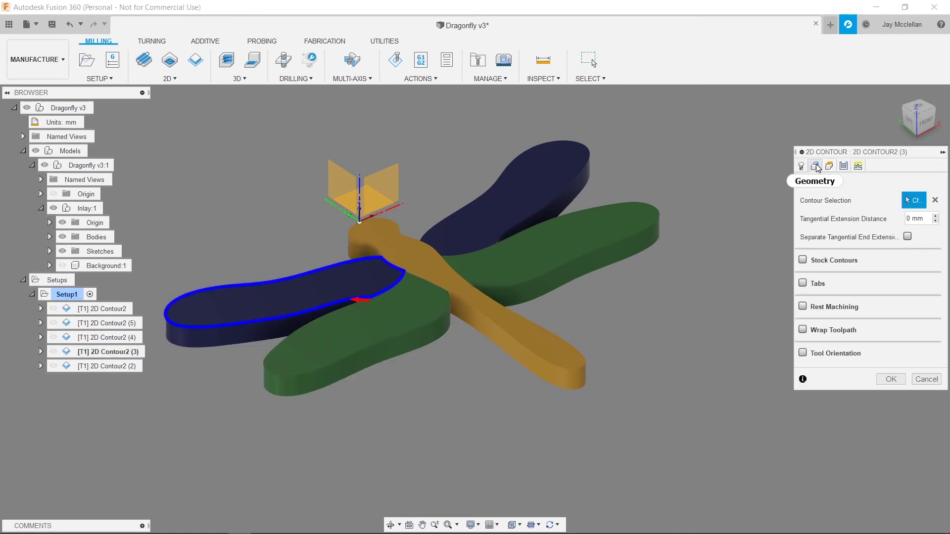
pyautogui.press('Escape')
# Edit 2D Contour2 (2), replacing its contour with the dragonfly body's top outline.
pyautogui.doubleClick(105, 366)
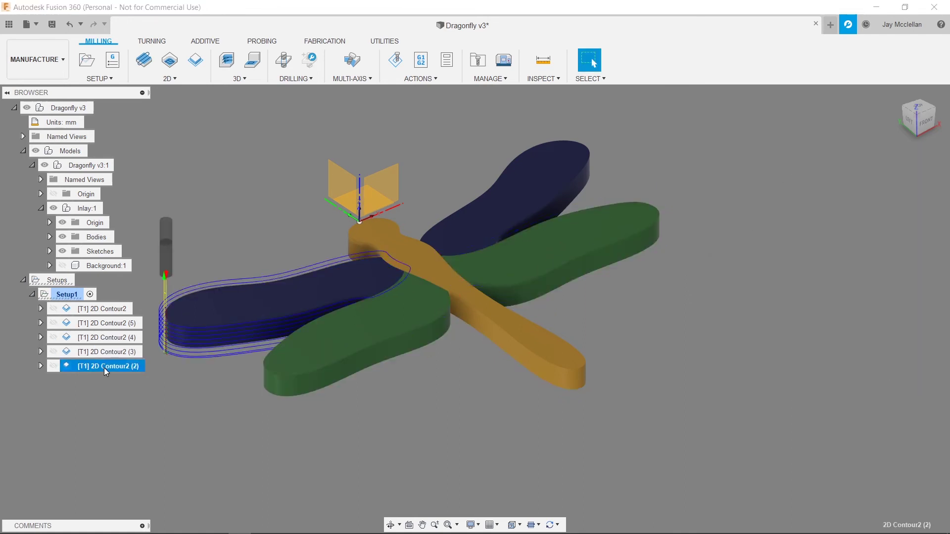
pyautogui.click(814, 166)
pyautogui.click(929, 198)
pyautogui.click(554, 336)
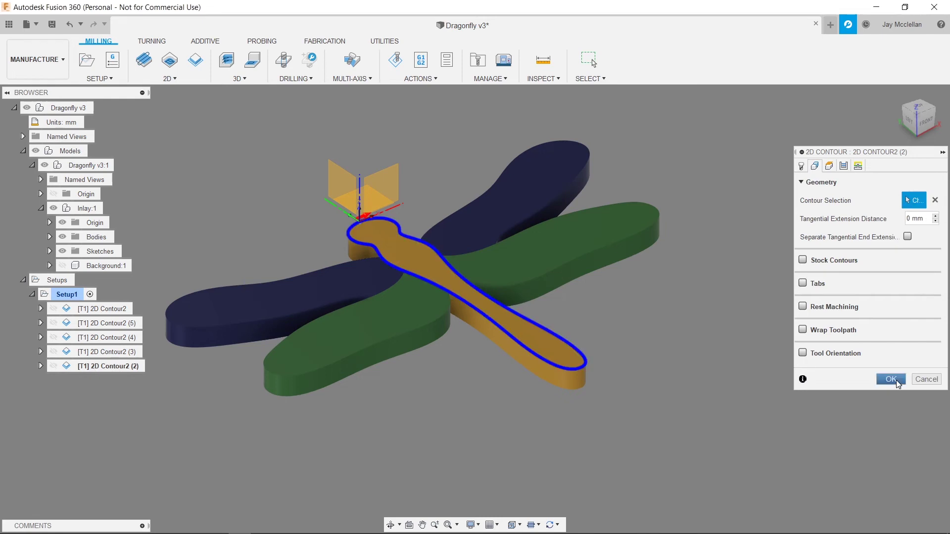
pyautogui.click(890, 380)
# Rename the two upper wing contour operations as UL Wing and UR Wing.
pyautogui.click(116, 311)
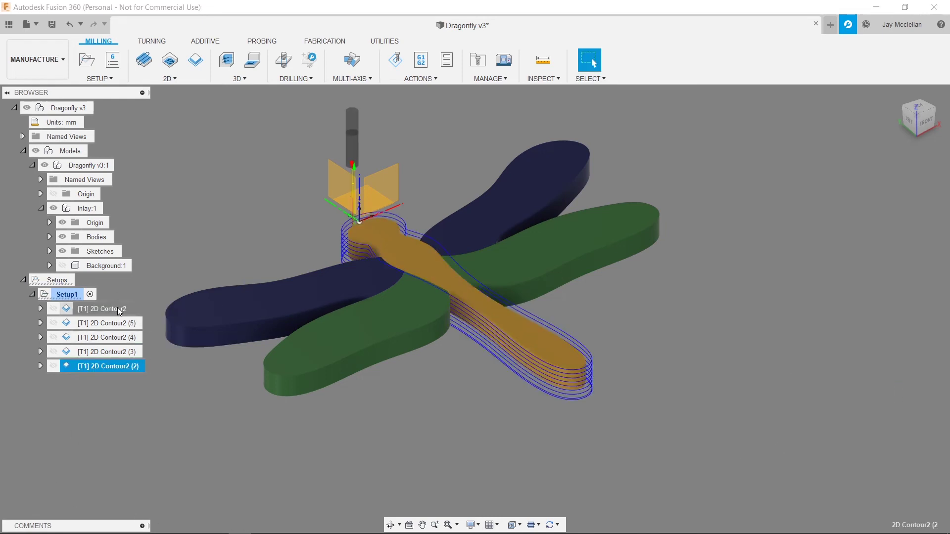
pyautogui.click(115, 309)
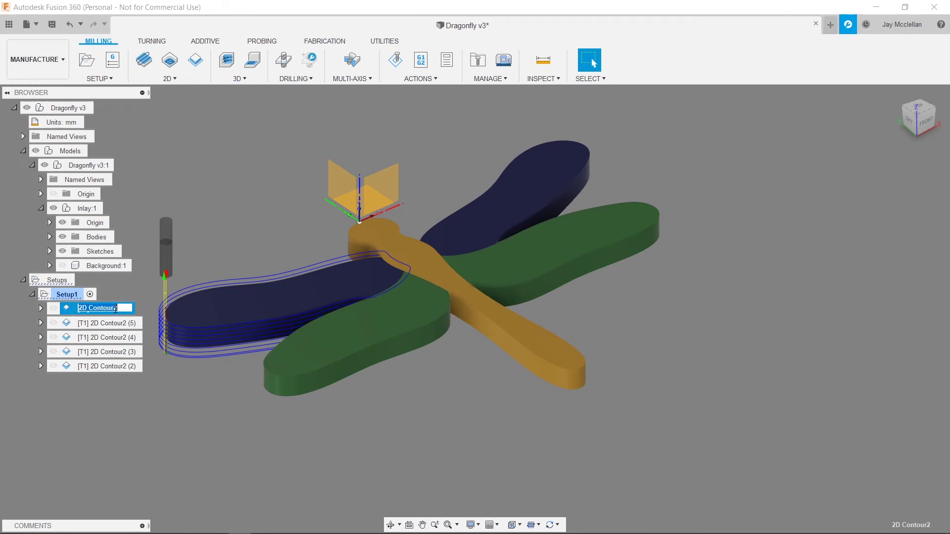
pyautogui.write('UL Wing')
pyautogui.press('Return')
pyautogui.click(117, 324)
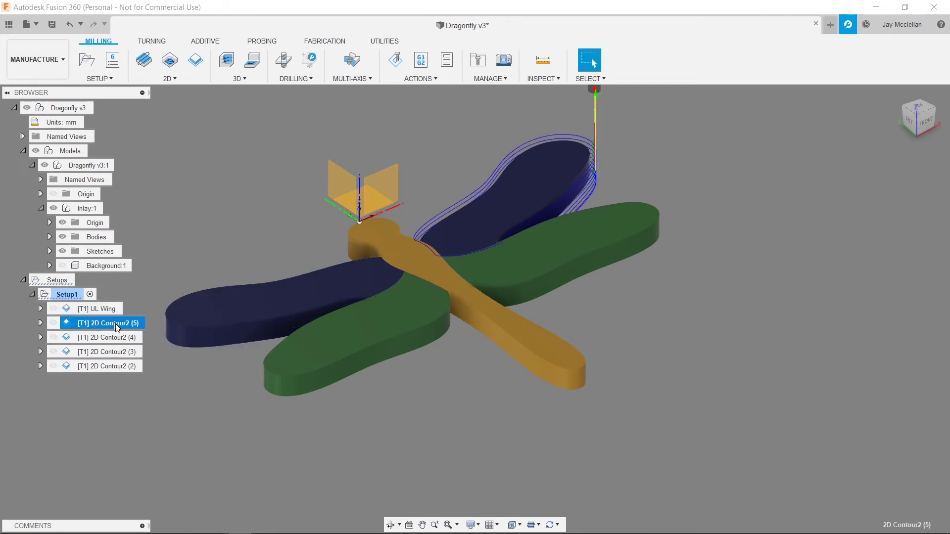
pyautogui.click(117, 325)
pyautogui.write('UR Wing')
pyautogui.press('Return')
# Rename the two lower wing contour operations as LL Wing and LR Wing.
pyautogui.click(109, 338)
pyautogui.click(109, 338)
pyautogui.write('LL Wing')
pyautogui.click(108, 352)
pyautogui.click(110, 352)
pyautogui.write('LR')
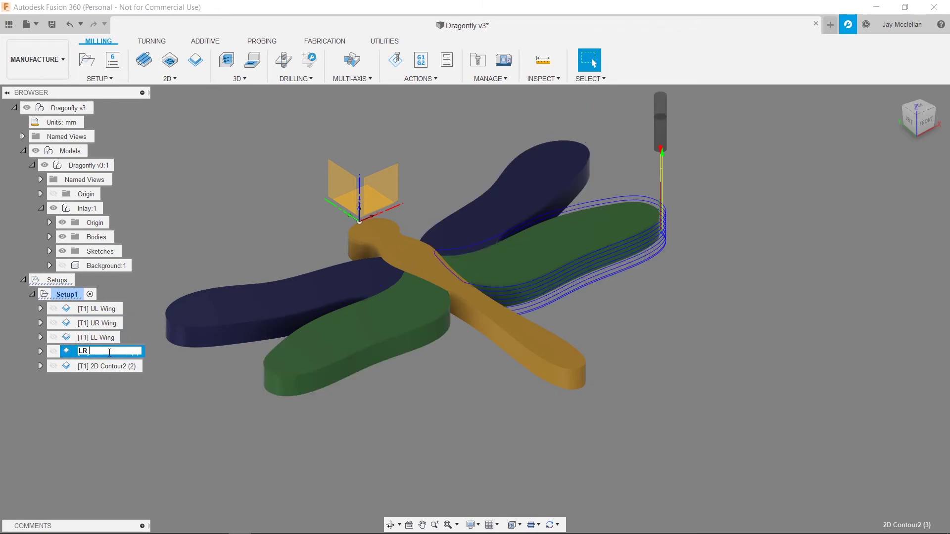
pyautogui.write(' Wing')
pyautogui.press('Return')
# Rename the dragonfly body's contour operation as Body.
pyautogui.click(115, 366)
pyautogui.click(115, 366)
pyautogui.write('Body')
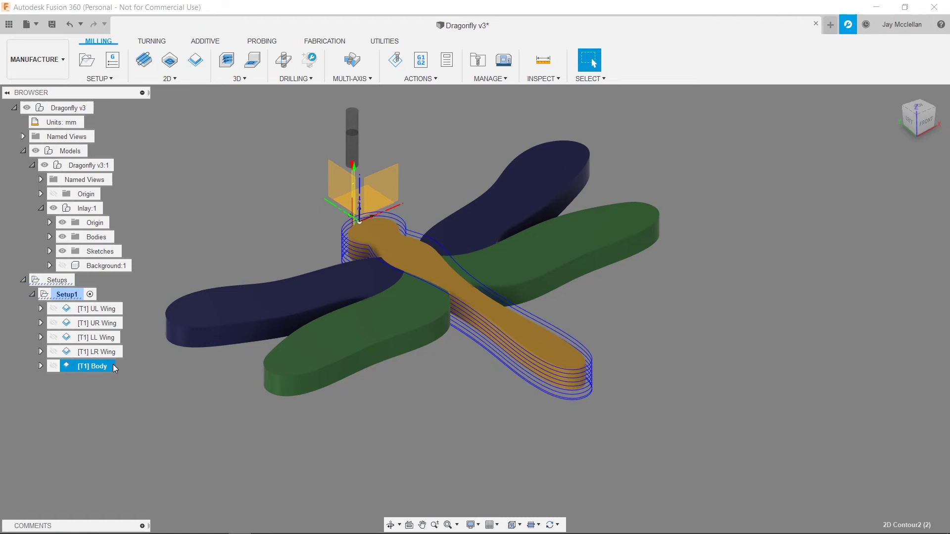
# Show the Background component again and hide the inlay's Bodies folder.
pyautogui.click(62, 265)
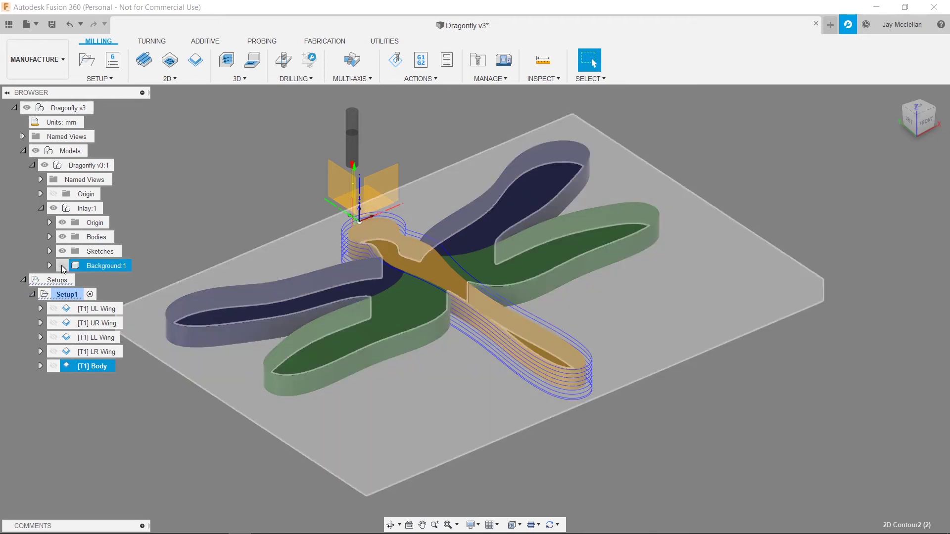
pyautogui.click(62, 266)
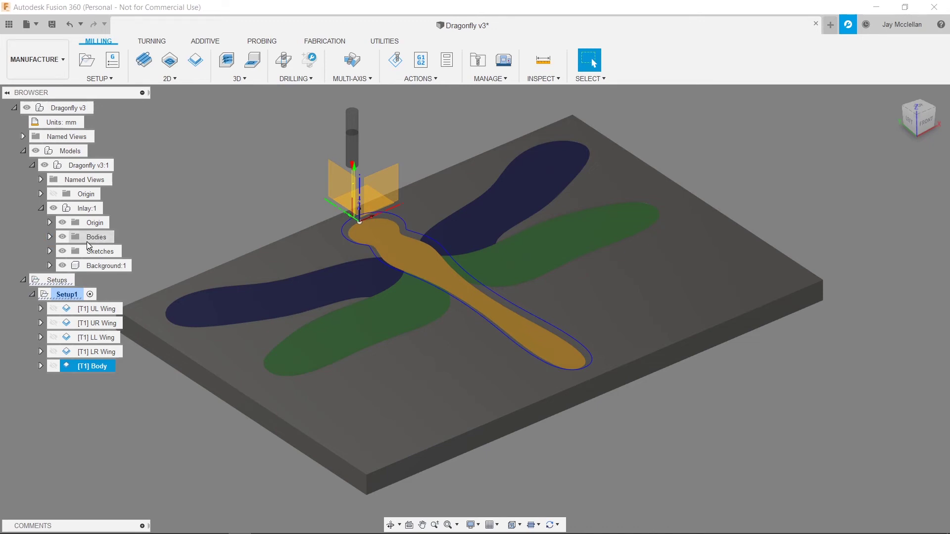
pyautogui.click(64, 237)
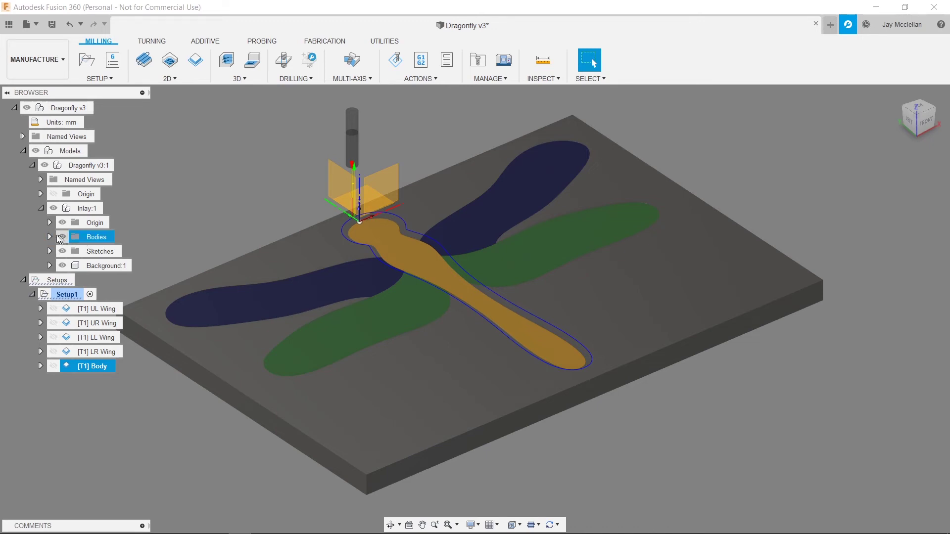
pyautogui.click(62, 237)
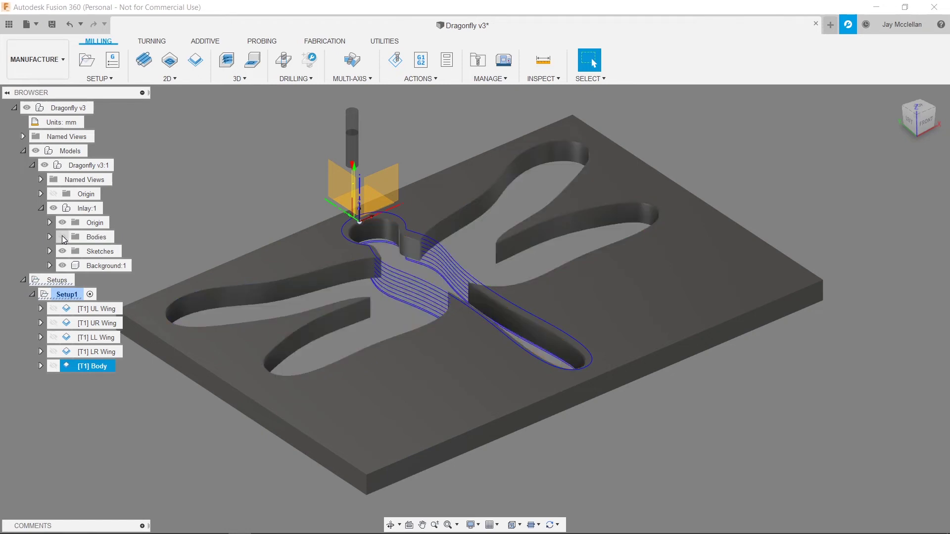
pyautogui.click(194, 117)
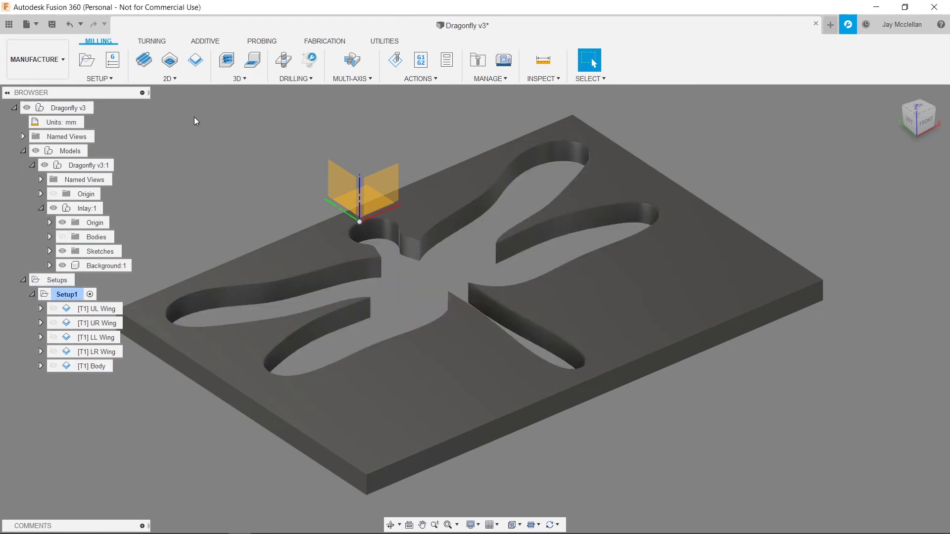
# Create a 2D Pocket operation using the Wood cutter 1/32" flat tool.
pyautogui.click(176, 78)
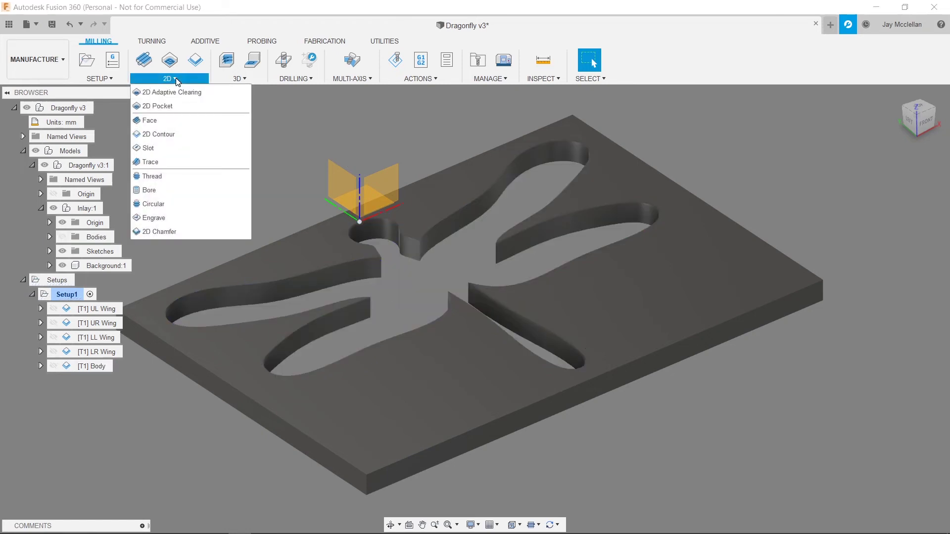
pyautogui.click(161, 107)
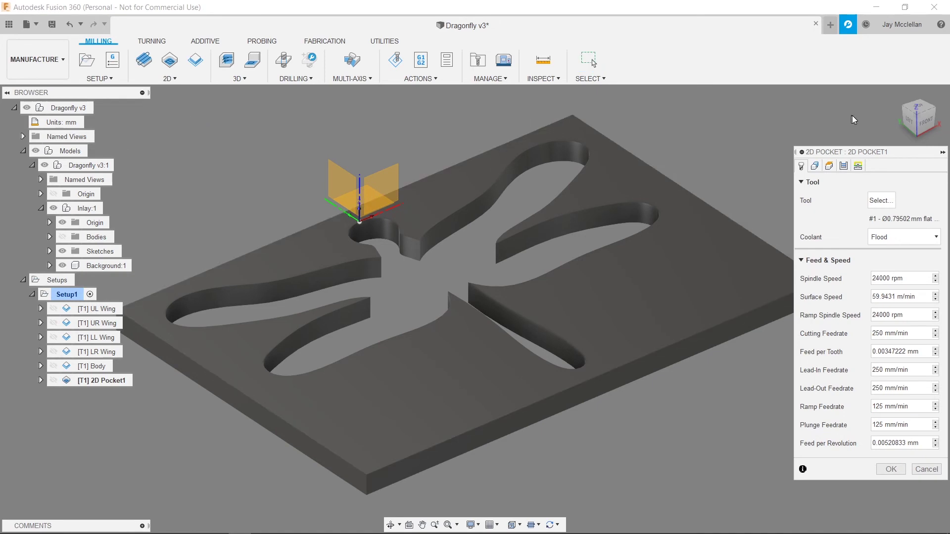
pyautogui.click(882, 201)
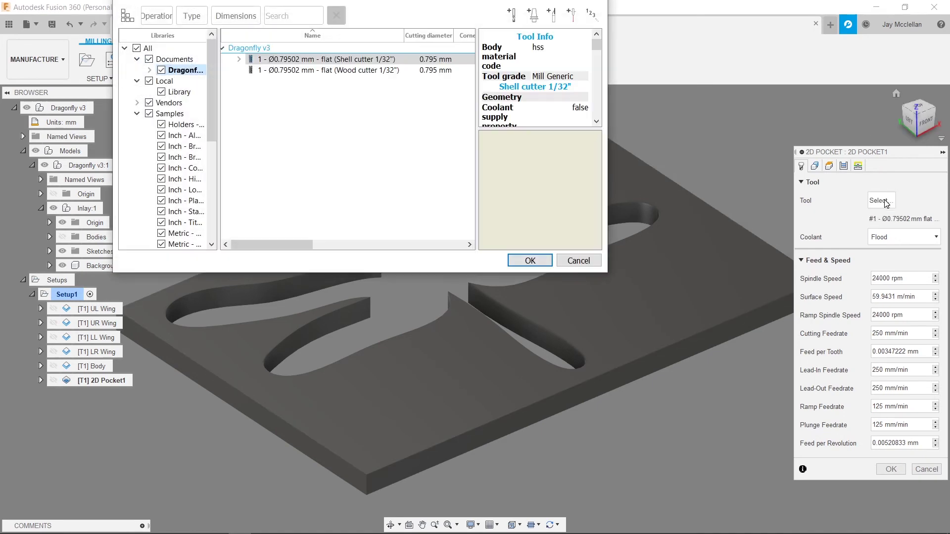
pyautogui.click(346, 71)
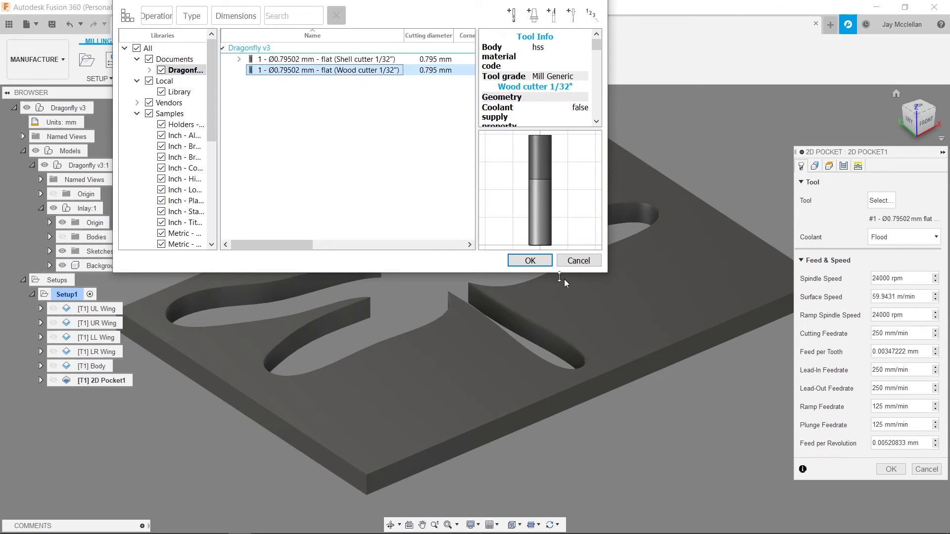
pyautogui.click(543, 261)
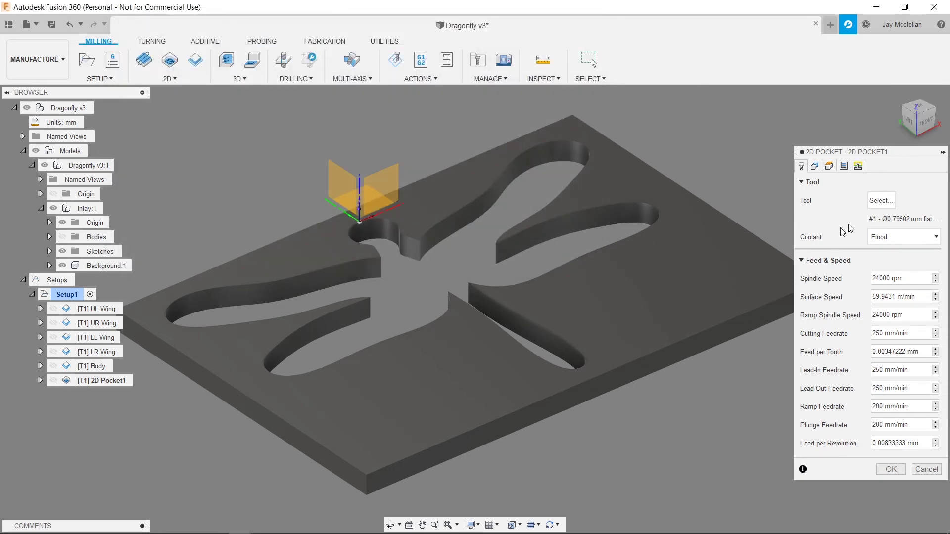
# Choose the bottom edge of the dragonfly recess as the pocket selection and set the clearance height 1 mm above the retract height.
pyautogui.click(814, 166)
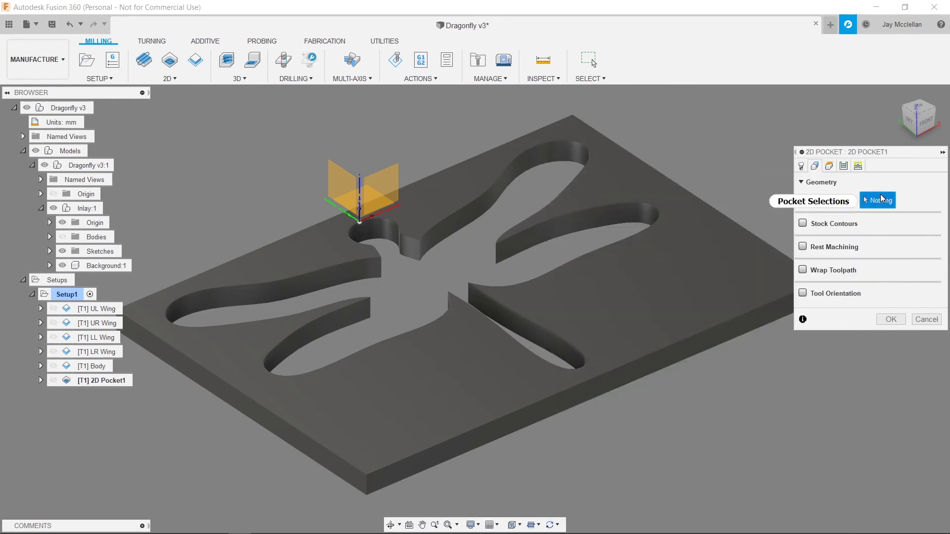
pyautogui.click(512, 180)
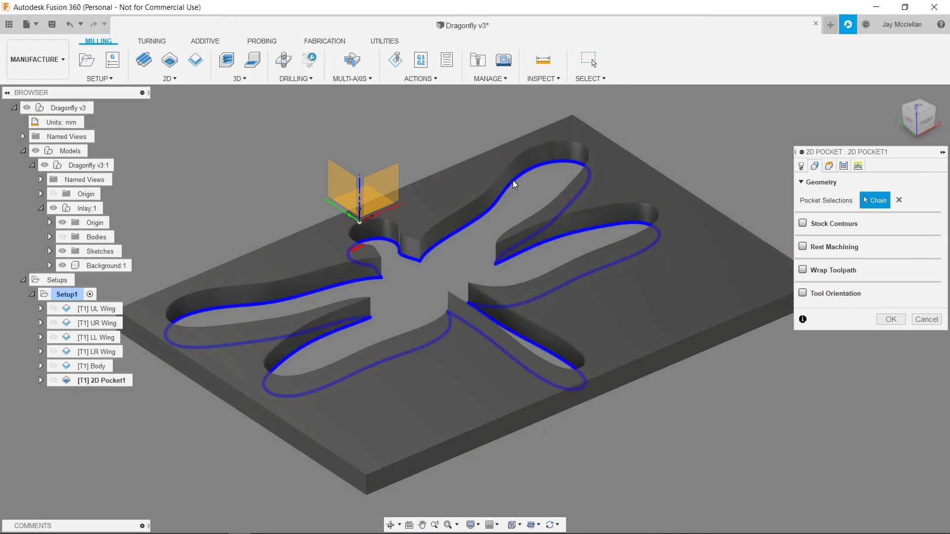
pyautogui.click(830, 166)
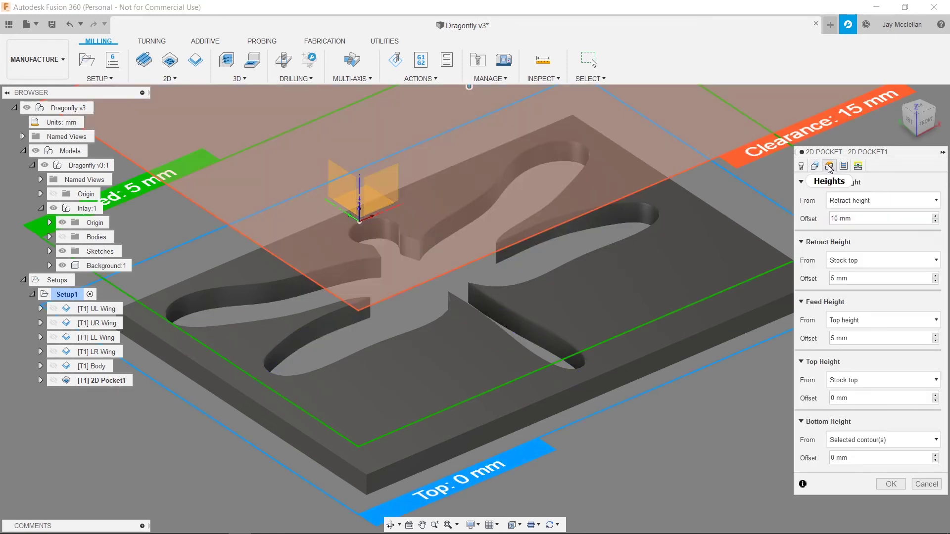
pyautogui.doubleClick(834, 218)
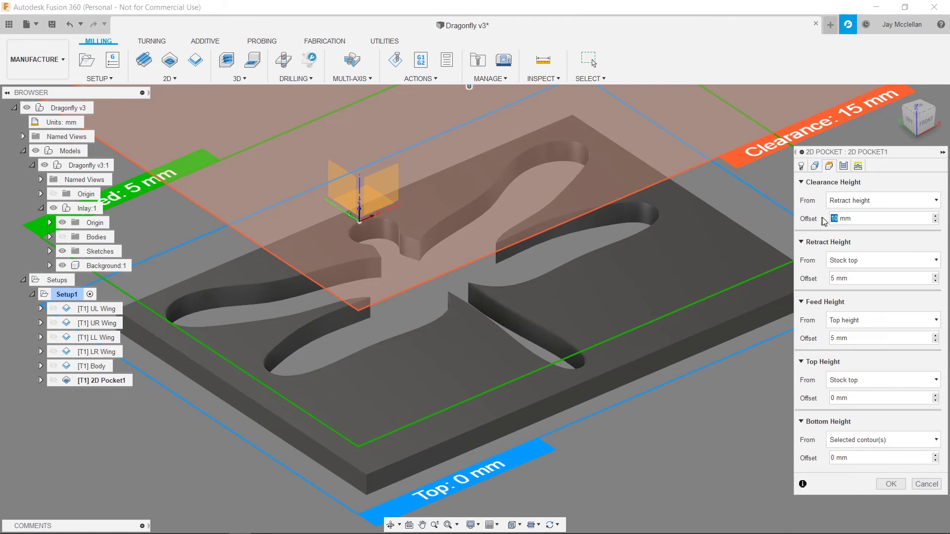
pyautogui.write('1')
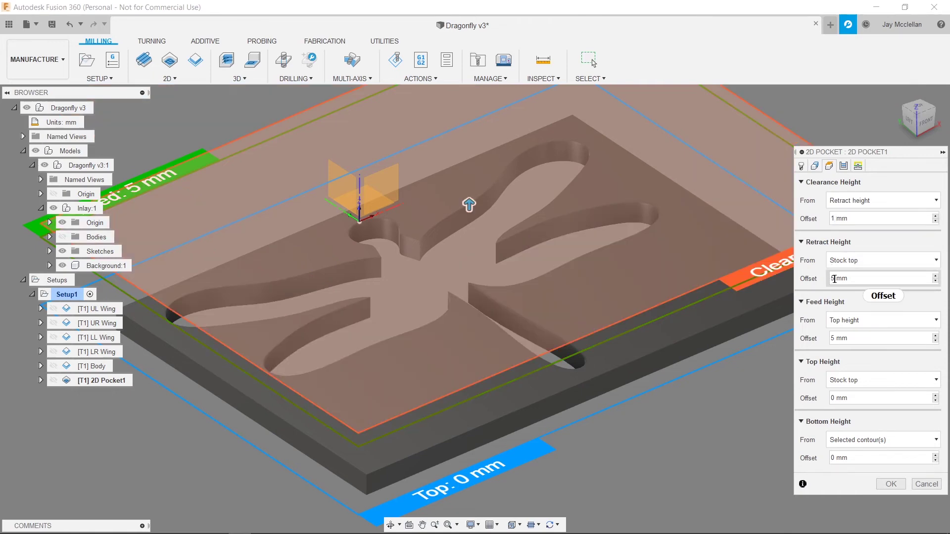
# Set the retract height 1 mm above the feed height and the feed height 2 mm above the top height.
pyautogui.doubleClick(831, 278)
pyautogui.write('1')
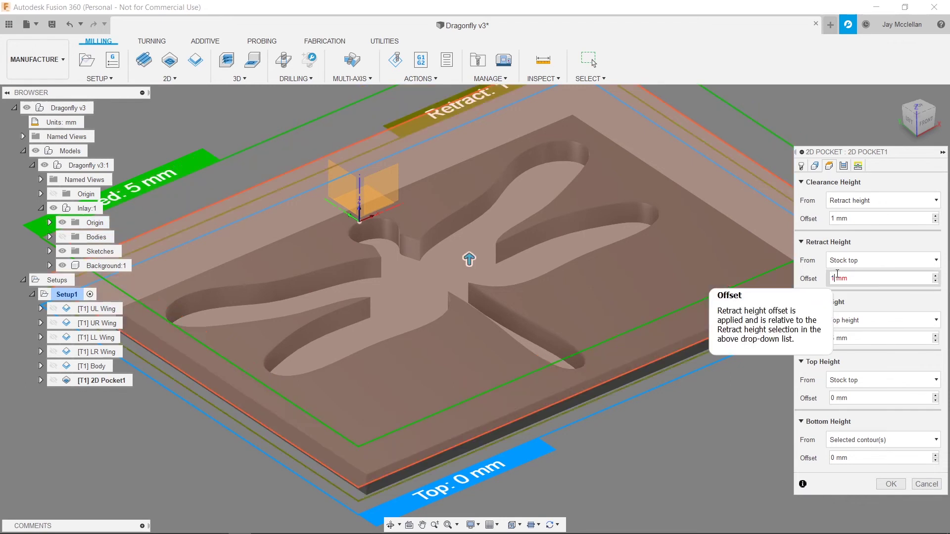
pyautogui.click(898, 261)
pyautogui.click(874, 288)
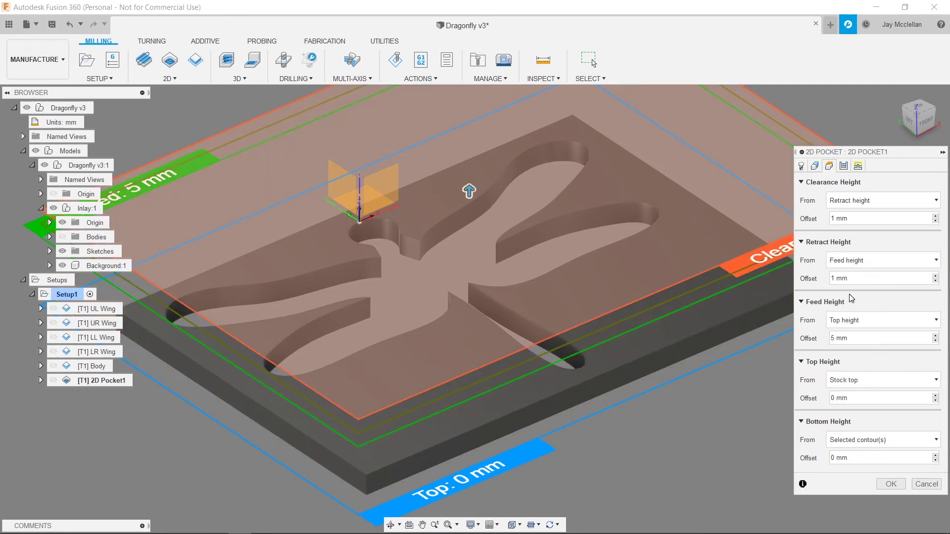
pyautogui.doubleClick(829, 340)
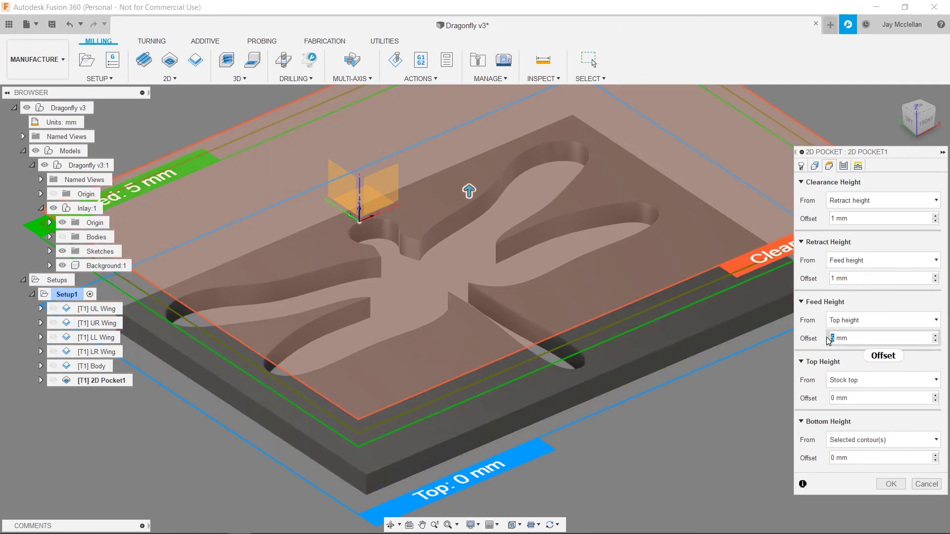
pyautogui.write('2')
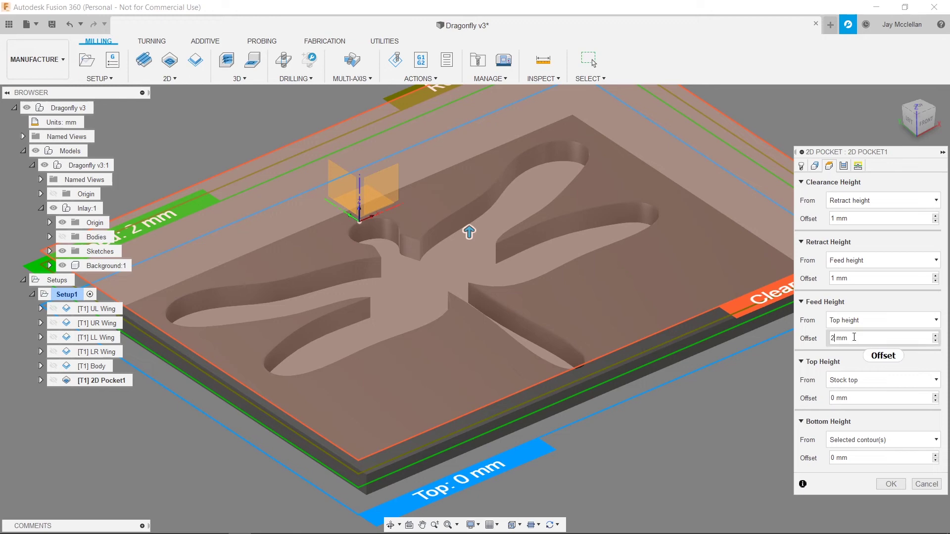
# Set the pocket's top height to 1 mm above the model top.
pyautogui.doubleClick(835, 398)
pyautogui.write('1')
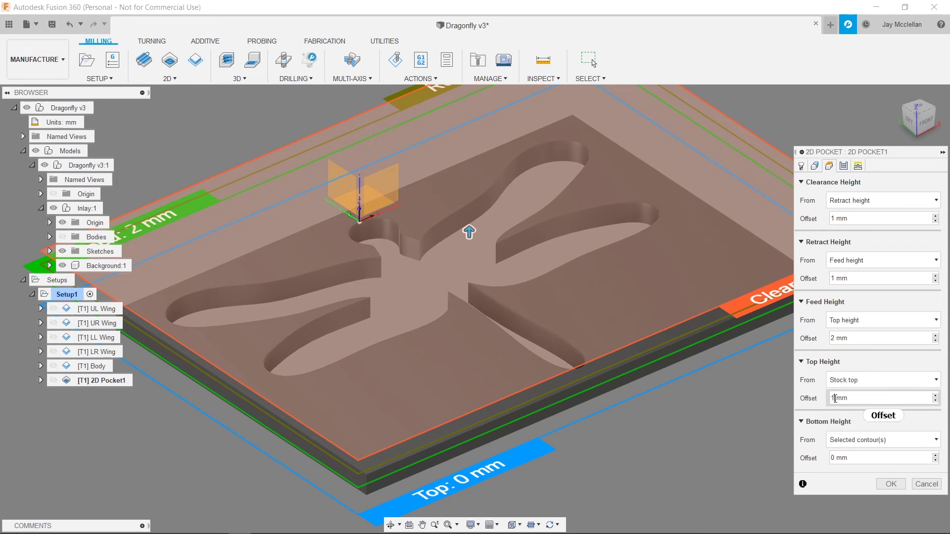
pyautogui.click(919, 379)
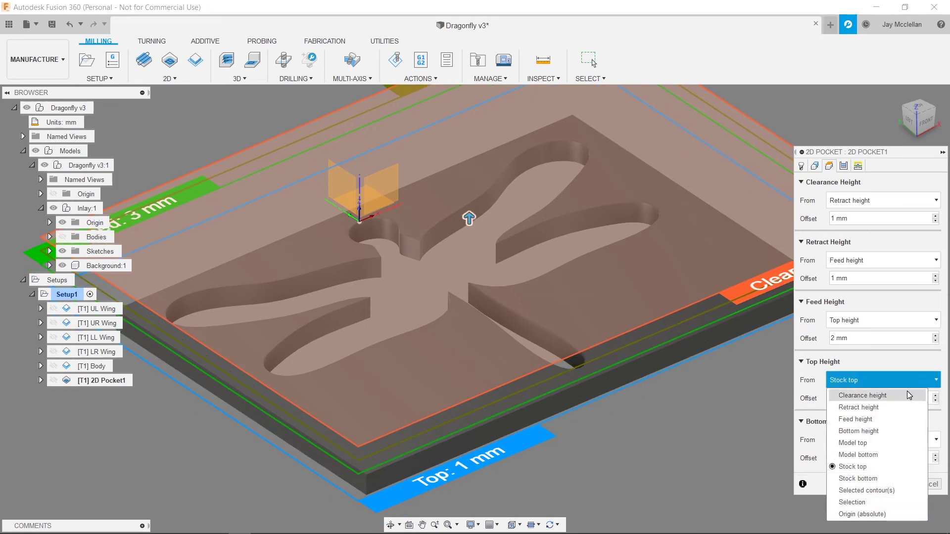
pyautogui.click(863, 443)
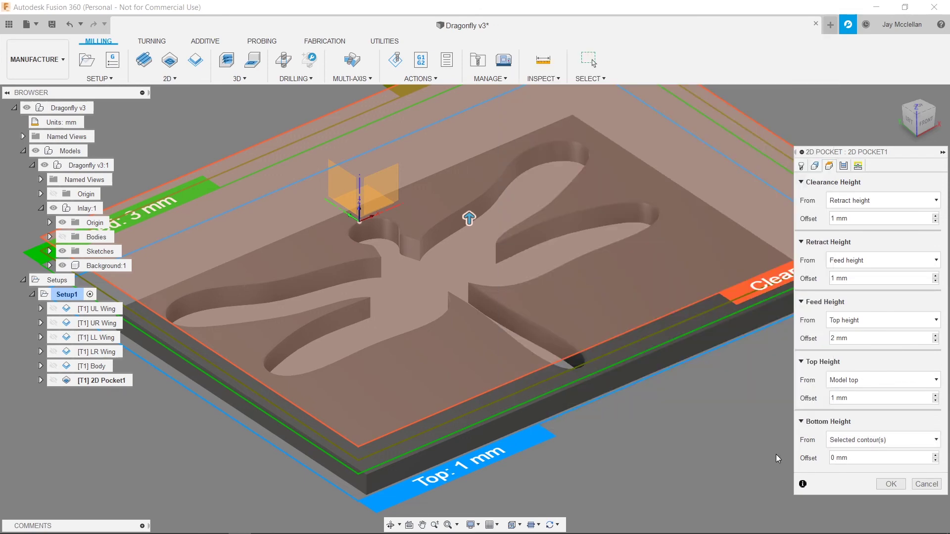
# Enable finishing passes for the pocket with a 0.2 mm stepover.
pyautogui.click(844, 165)
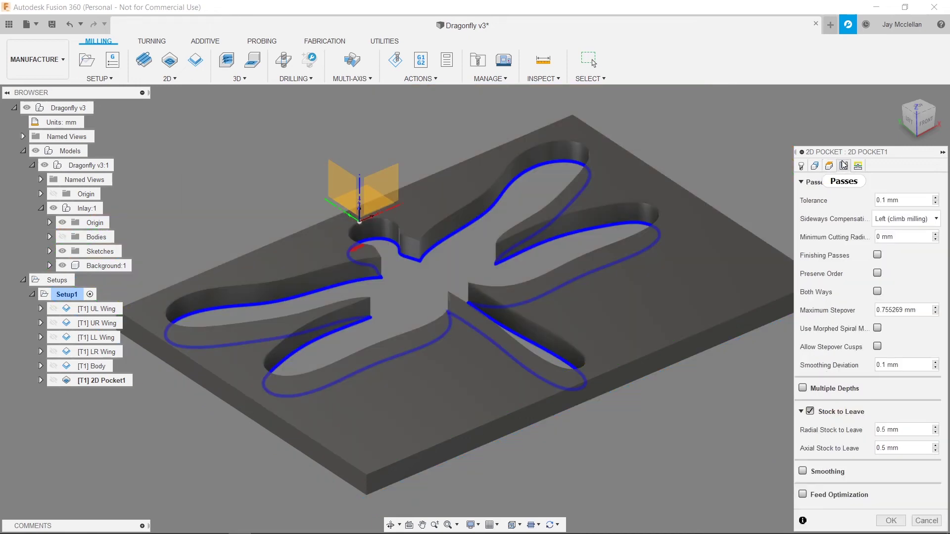
pyautogui.click(877, 255)
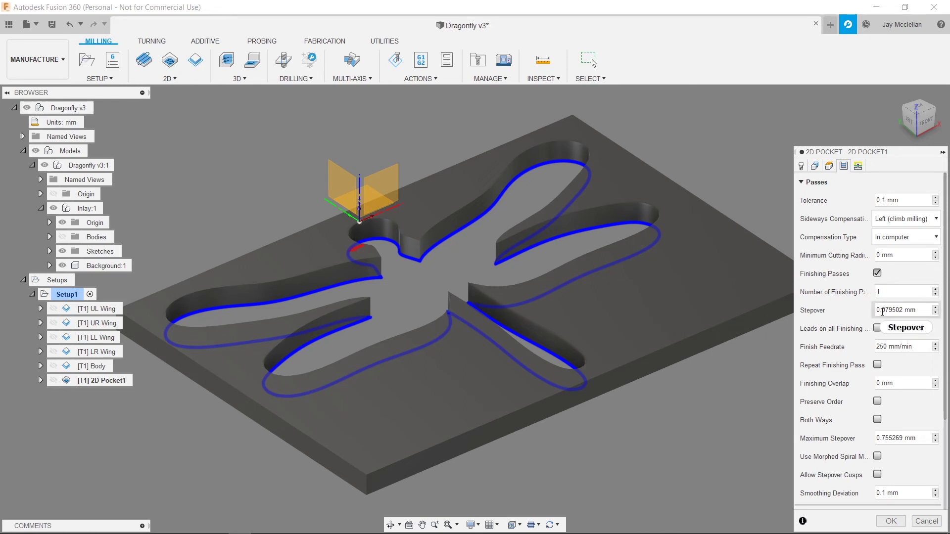
pyautogui.moveTo(883, 312)
pyautogui.moveTo(883, 312); pyautogui.dragTo(904, 310)
pyautogui.write('2')
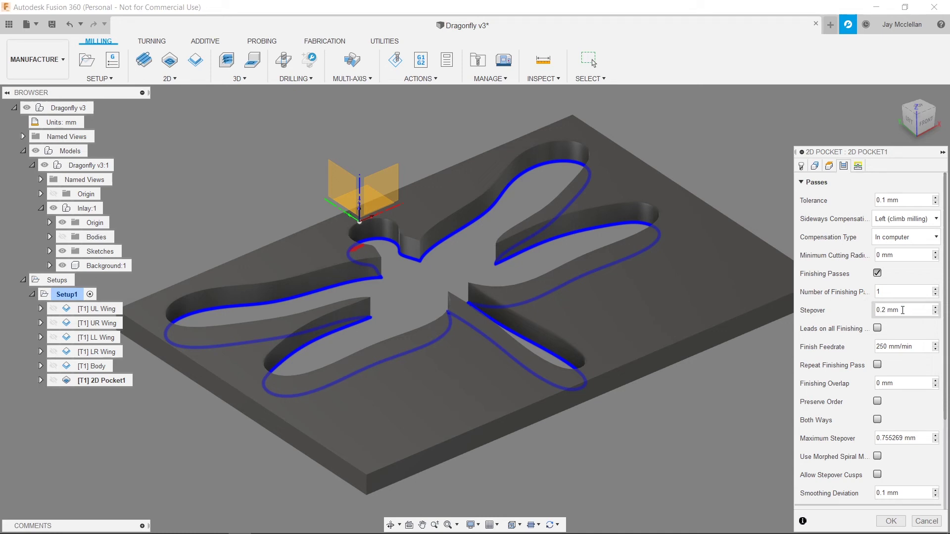
# Enable multiple depths with a 0.5 mm maximum roughing stepdown, finishing only at the final depth.
pyautogui.scroll(-3, 932, 335)
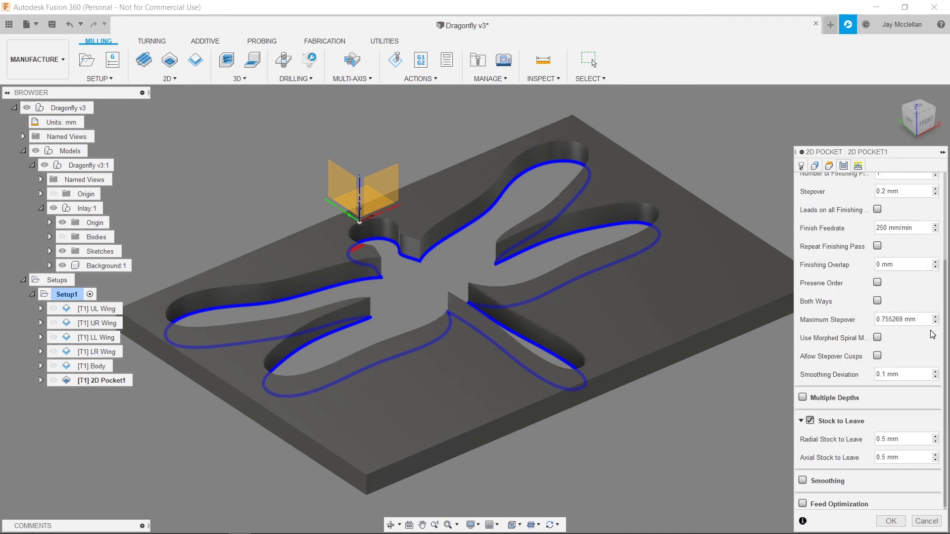
pyautogui.click(803, 394)
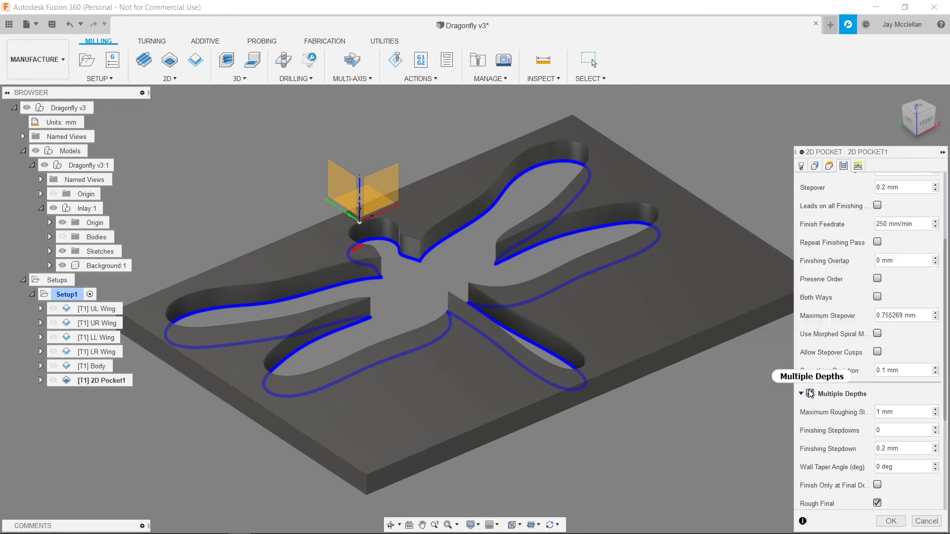
pyautogui.scroll(-3, 836, 401)
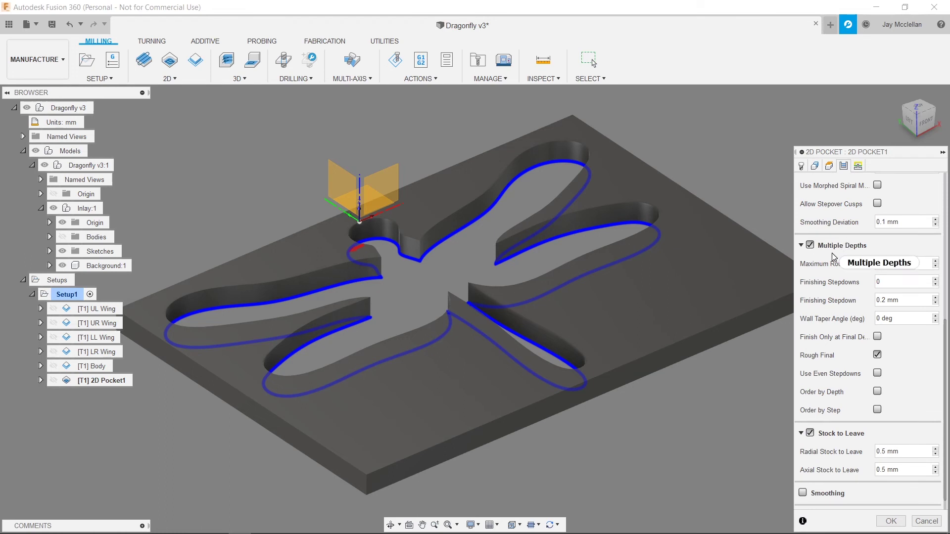
pyautogui.moveTo(834, 256)
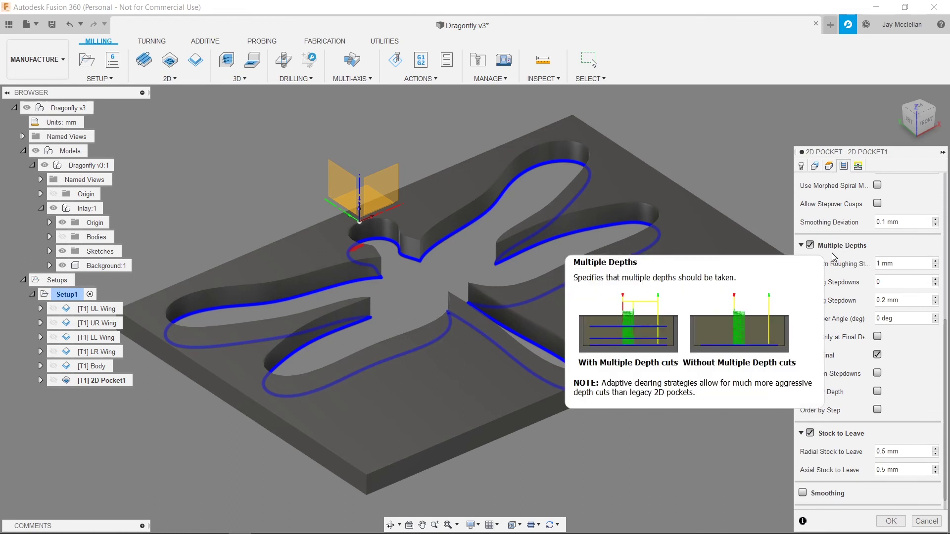
pyautogui.doubleClick(876, 264)
pyautogui.write('0')
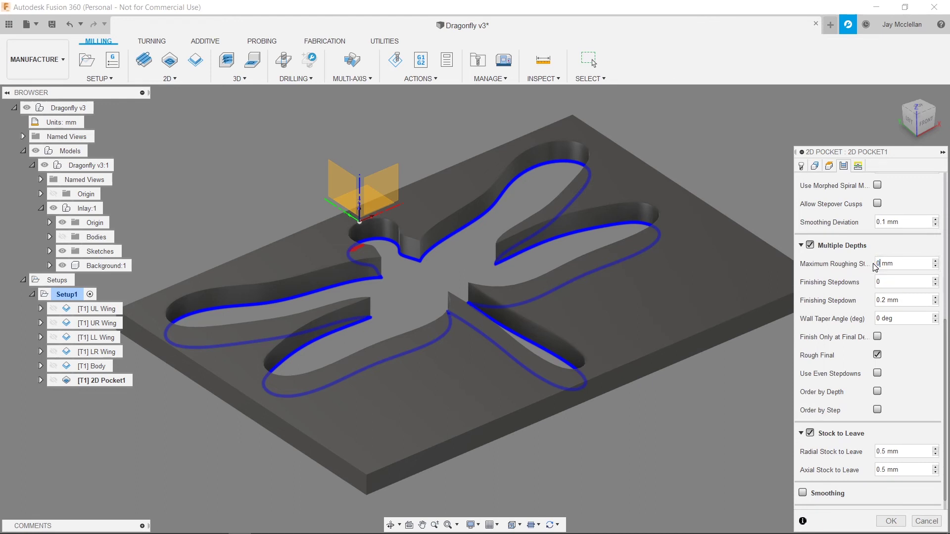
pyautogui.write('.5')
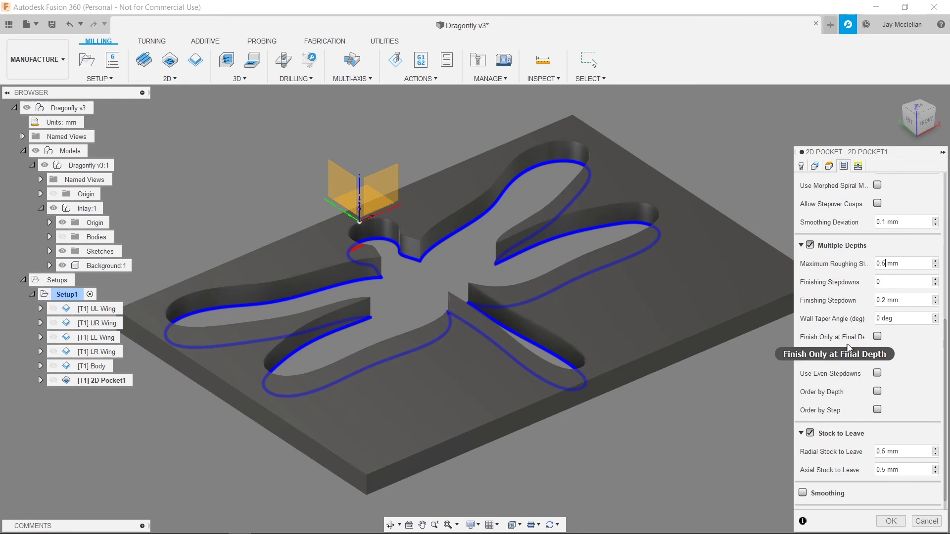
pyautogui.click(880, 339)
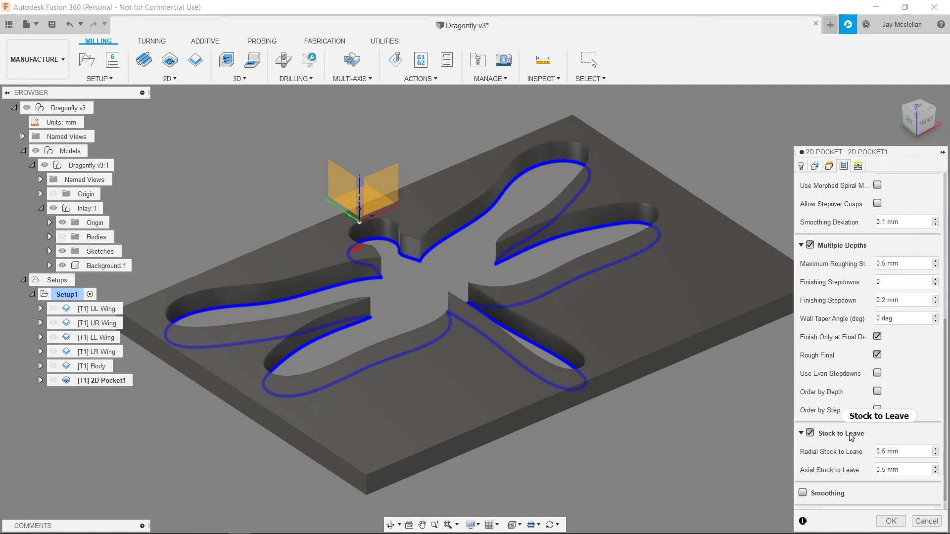
# Disable Stock to Leave and generate the pocket toolpath with a ramp clearance height of 0.5 mm.
pyautogui.click(810, 433)
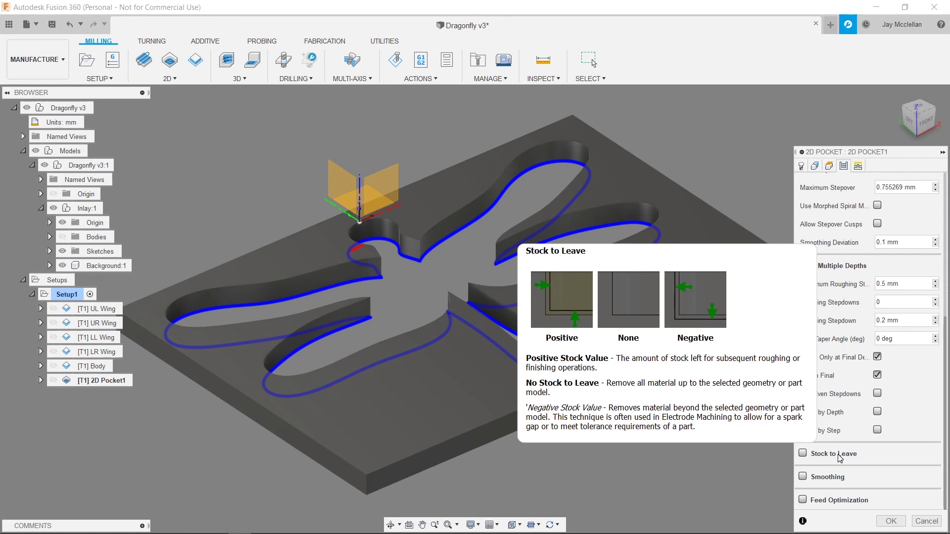
pyautogui.click(858, 167)
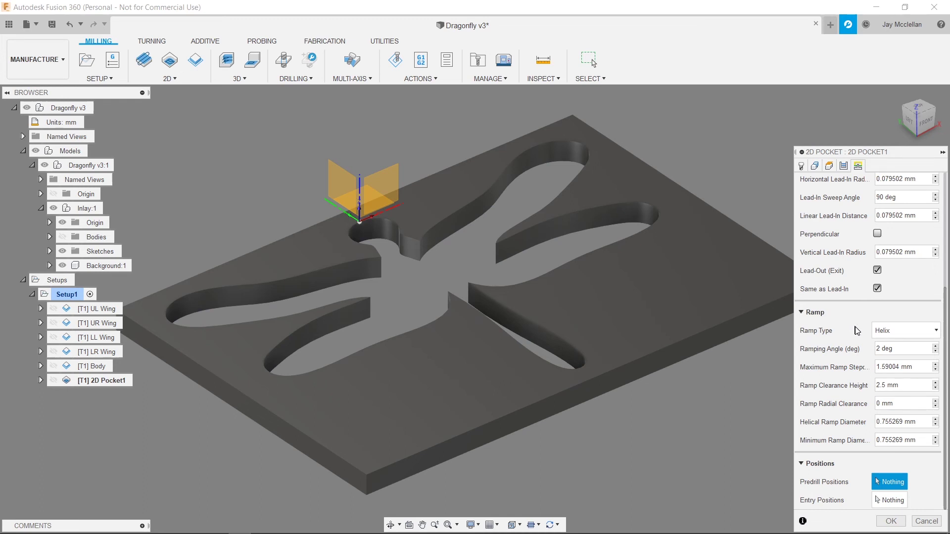
pyautogui.doubleClick(880, 387)
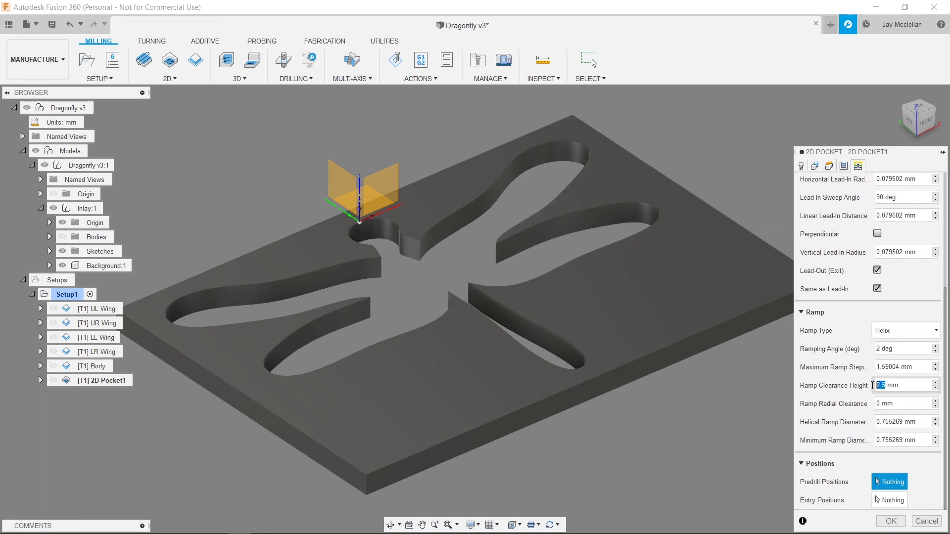
pyautogui.press('BackSpace')
pyautogui.write('0.5')
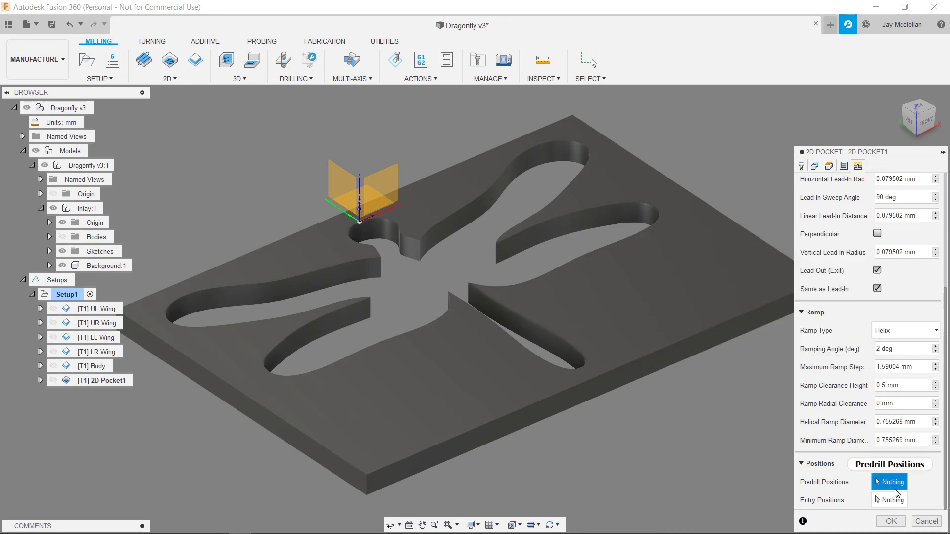
pyautogui.click(894, 522)
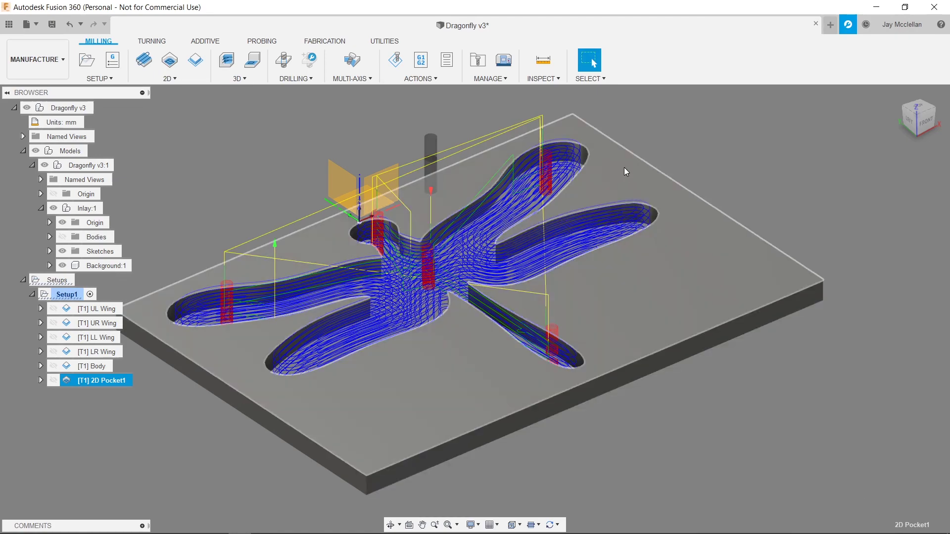
pyautogui.moveTo(624, 167)
pyautogui.keyDown('shift'); pyautogui.mouseDown(button='middle')
pyautogui.moveTo(601, 213)
pyautogui.moveTo(603, 195)
pyautogui.moveTo(582, 180)
pyautogui.moveTo(617, 179)
pyautogui.mouseUp(button='middle'); pyautogui.keyUp('shift')
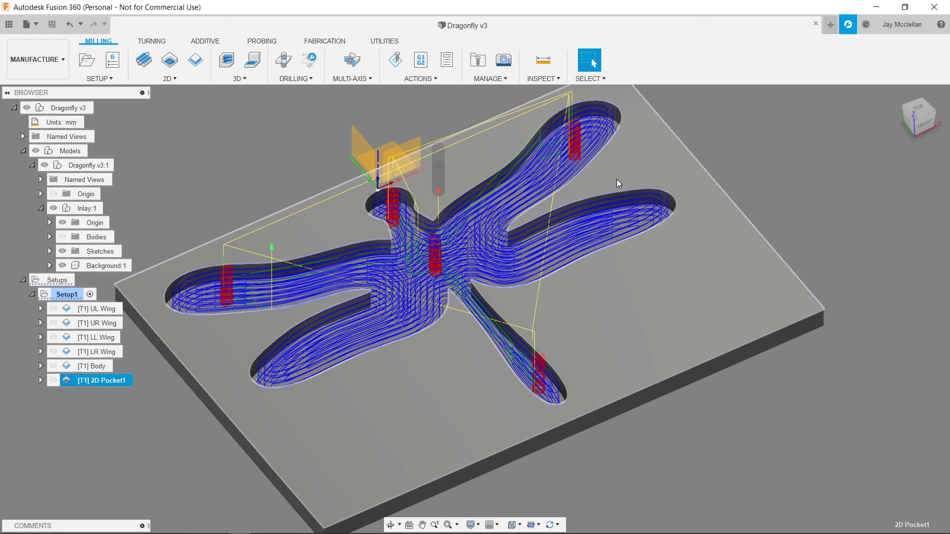
# Start post-processing the UL Wing operation and set its output folder to C:\temp\inlay.
pyautogui.click(96, 309)
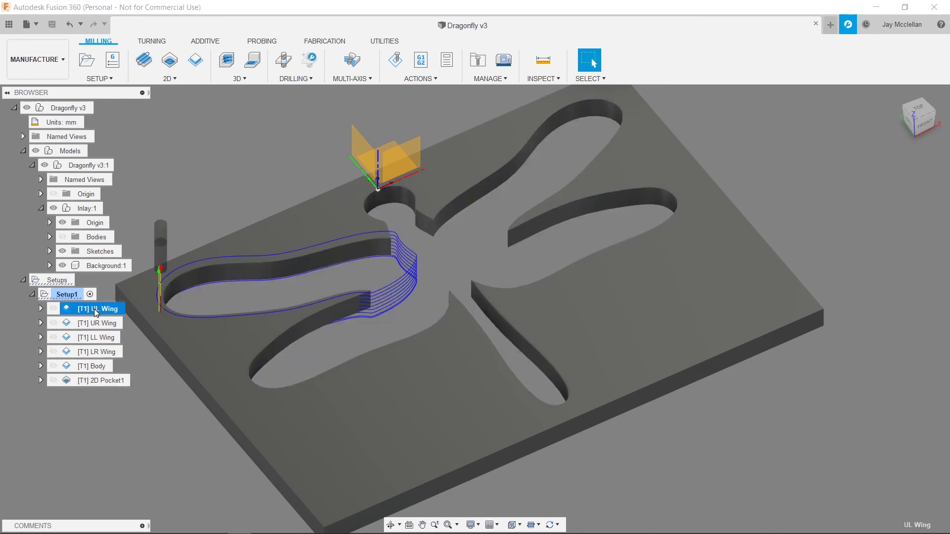
pyautogui.rightClick(97, 313)
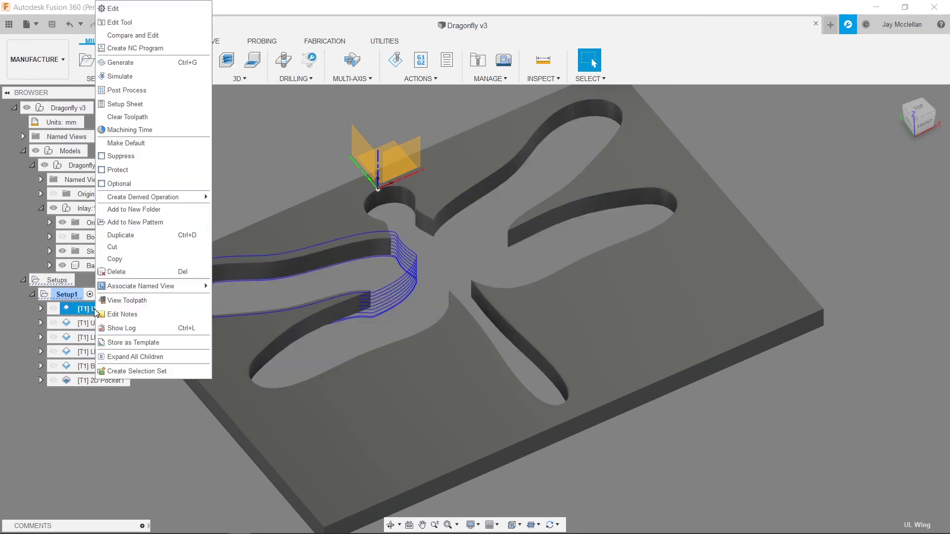
pyautogui.click(125, 91)
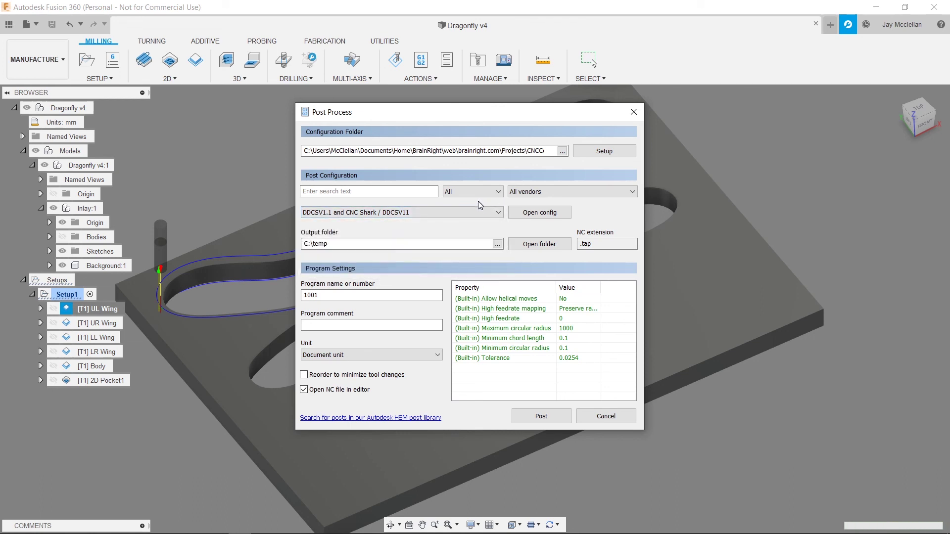
pyautogui.doubleClick(337, 243)
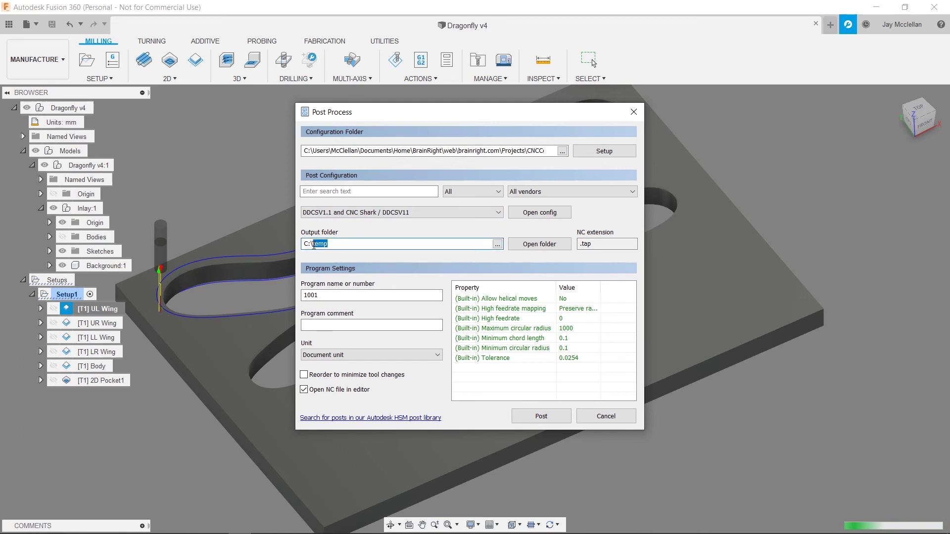
pyautogui.click(342, 242)
pyautogui.write('\\inlay')
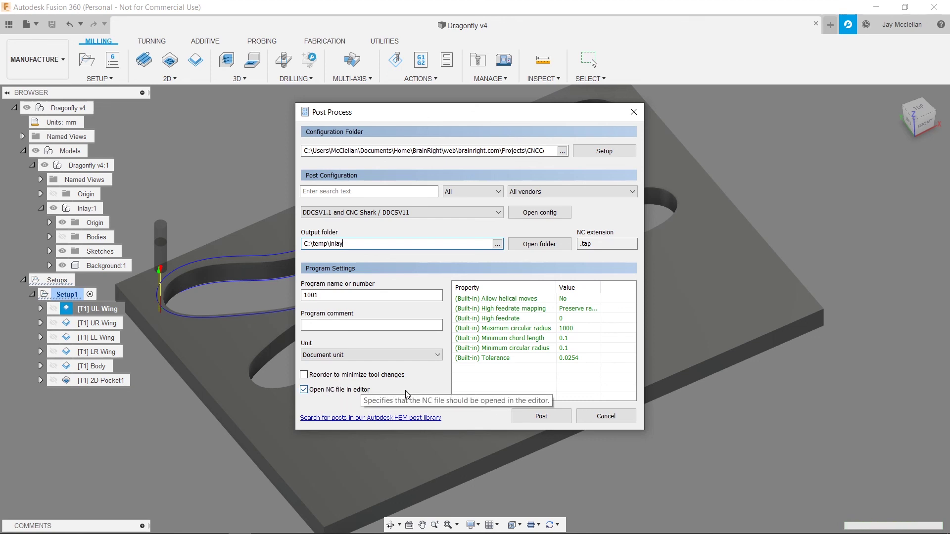
# Post the UL Wing toolpath and save its G-code in the inlay folder as UL Wing.tap.
pyautogui.click(540, 417)
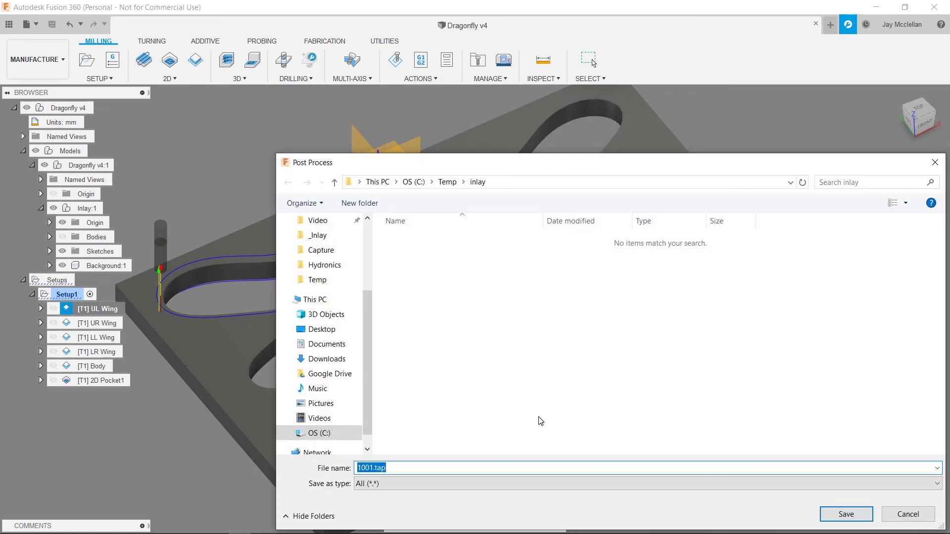
pyautogui.write('UL Wing')
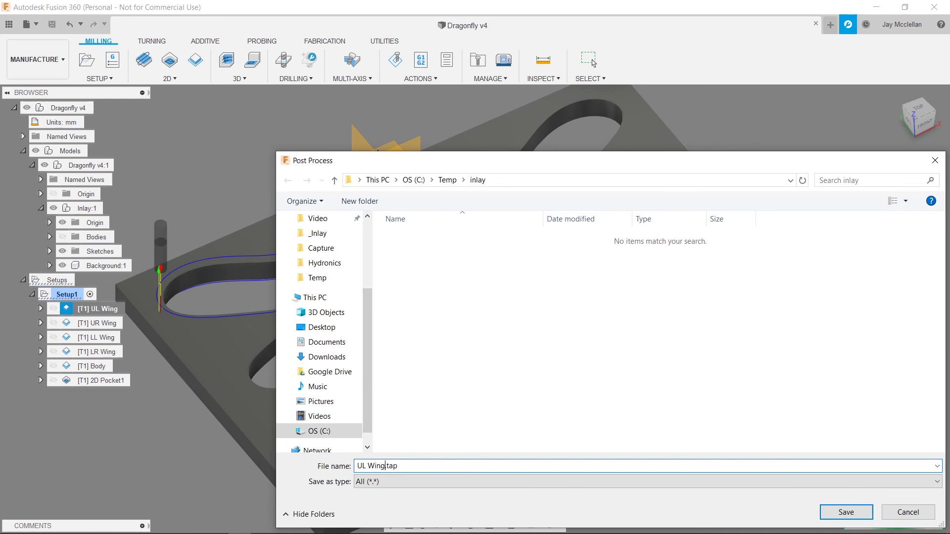
pyautogui.click(842, 512)
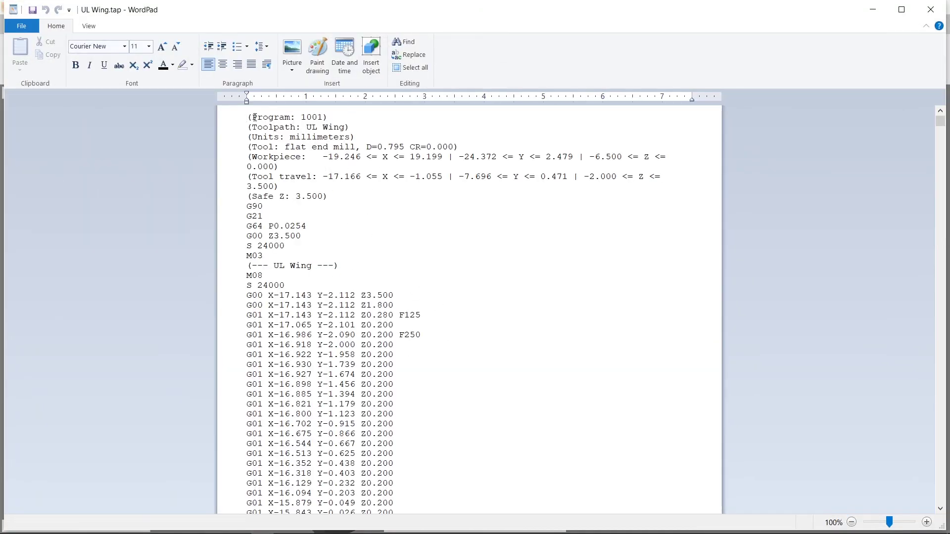
# Examine the header comments and tool travel limits in the UL Wing G-code file, and return to Fusion 360.
pyautogui.moveTo(247, 117); pyautogui.dragTo(245, 144)
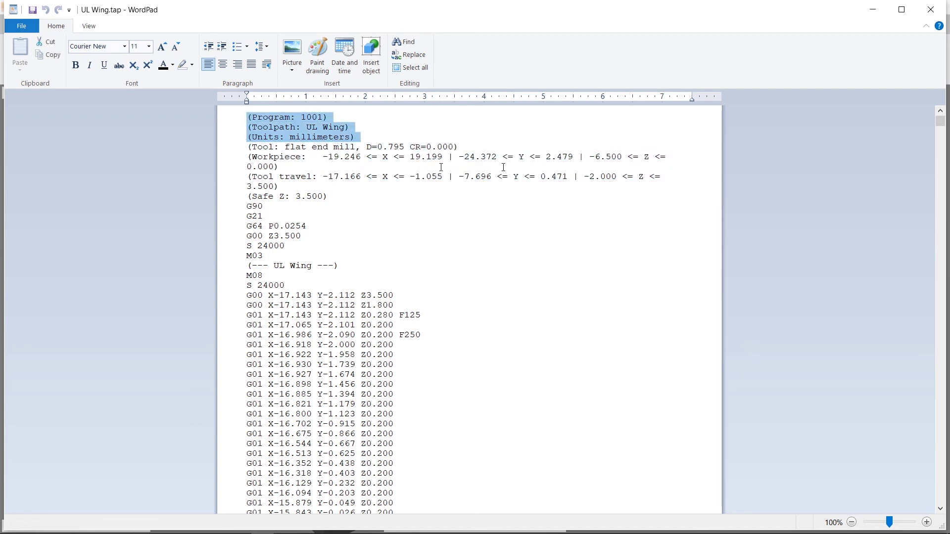
pyautogui.click(425, 143)
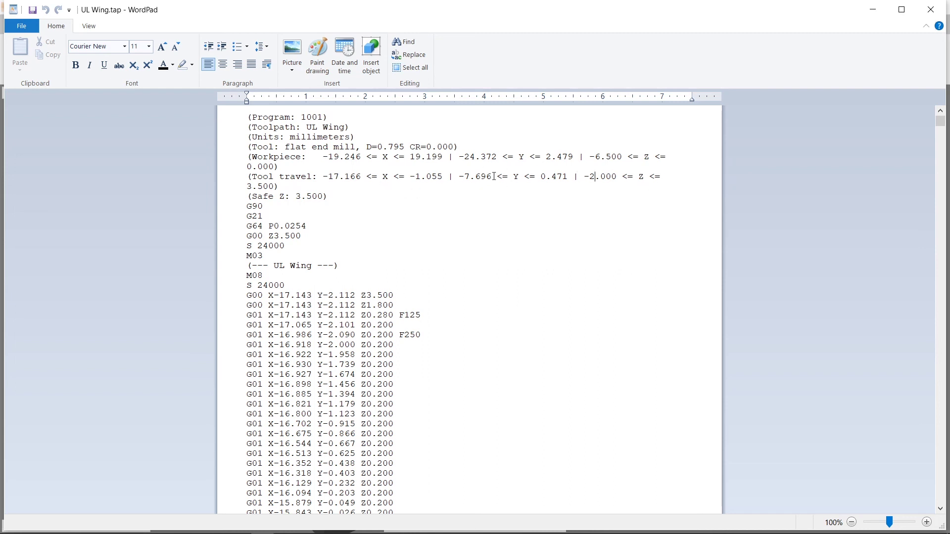
pyautogui.hotkey('alt', 'Tab')
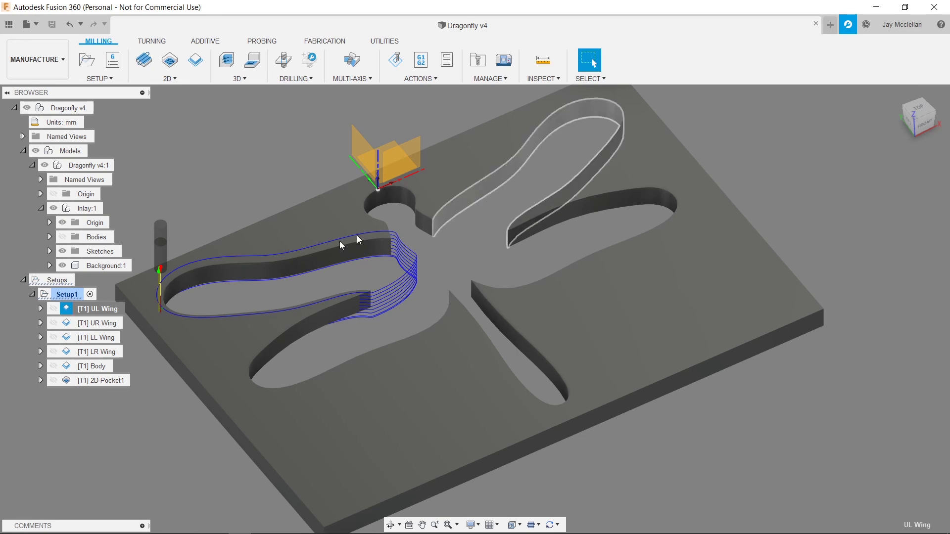
# Post-process the UR Wing and Body operations with opening the NC file in the editor turned off.
pyautogui.rightClick(88, 328)
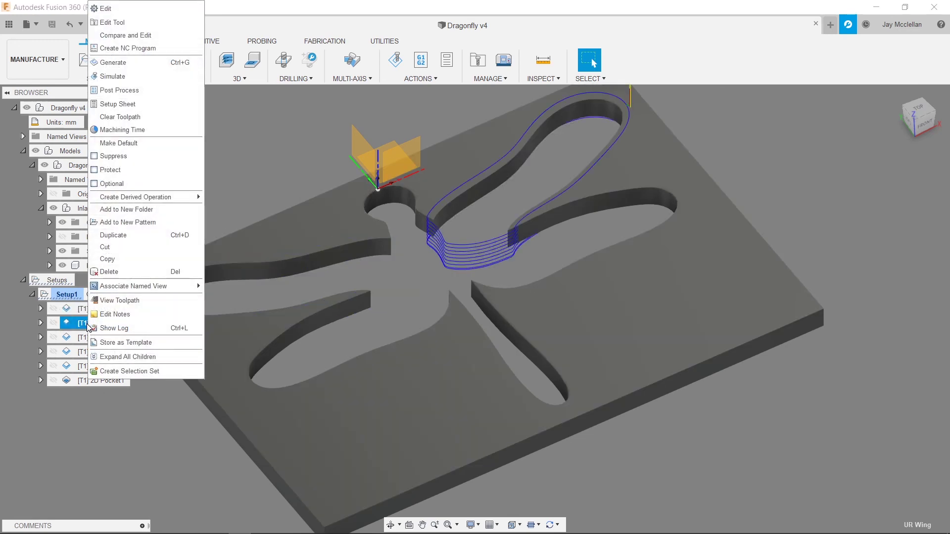
pyautogui.click(131, 91)
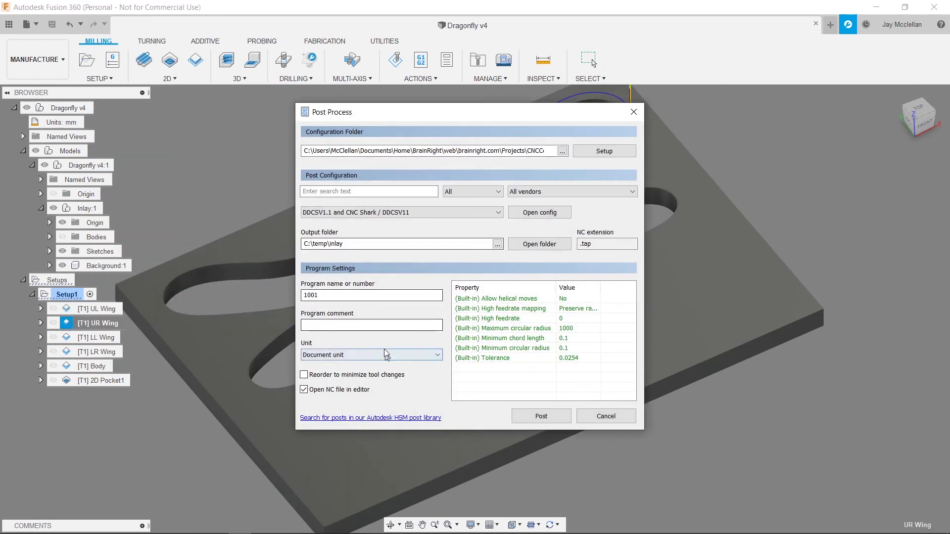
pyautogui.click(350, 390)
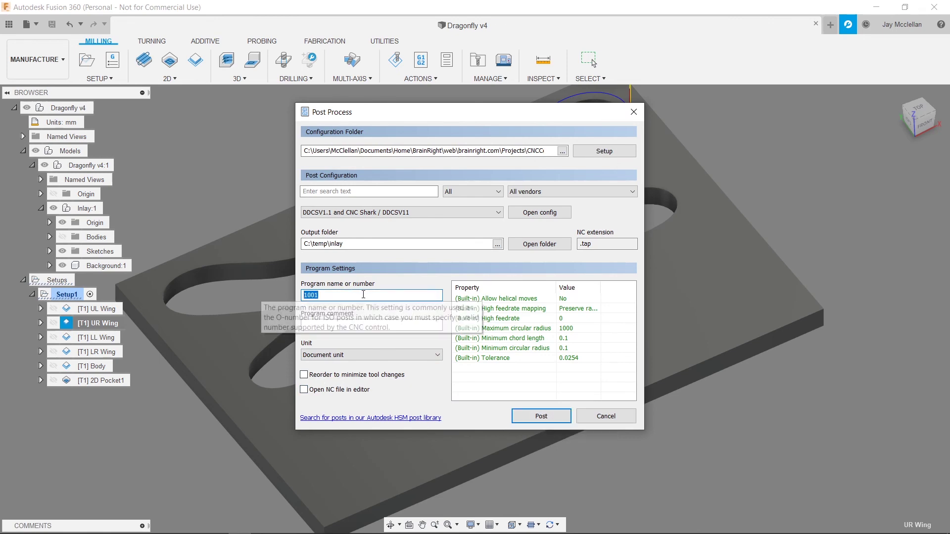
pyautogui.click(541, 416)
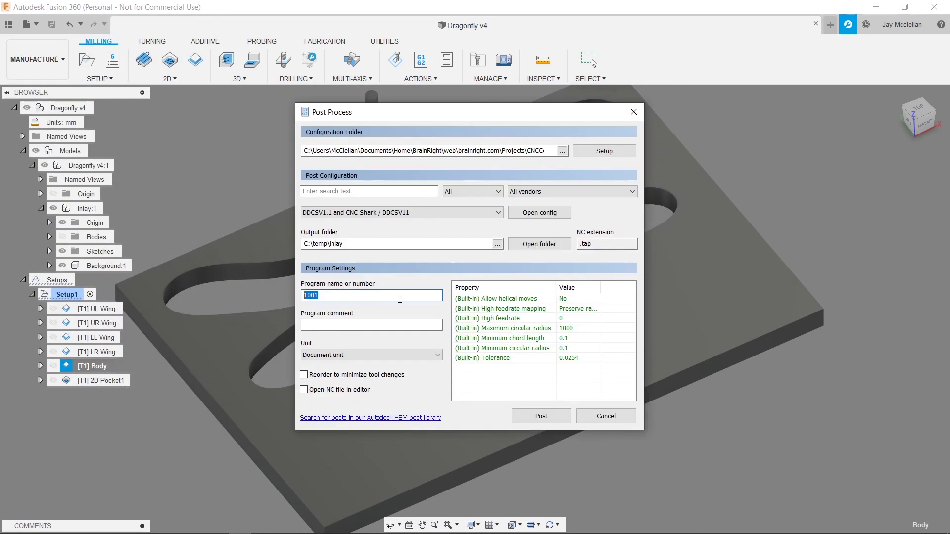
pyautogui.click(541, 414)
# Rename the 2D Pocket1 operation as Pocket and post-process it to G-code.
pyautogui.click(110, 381)
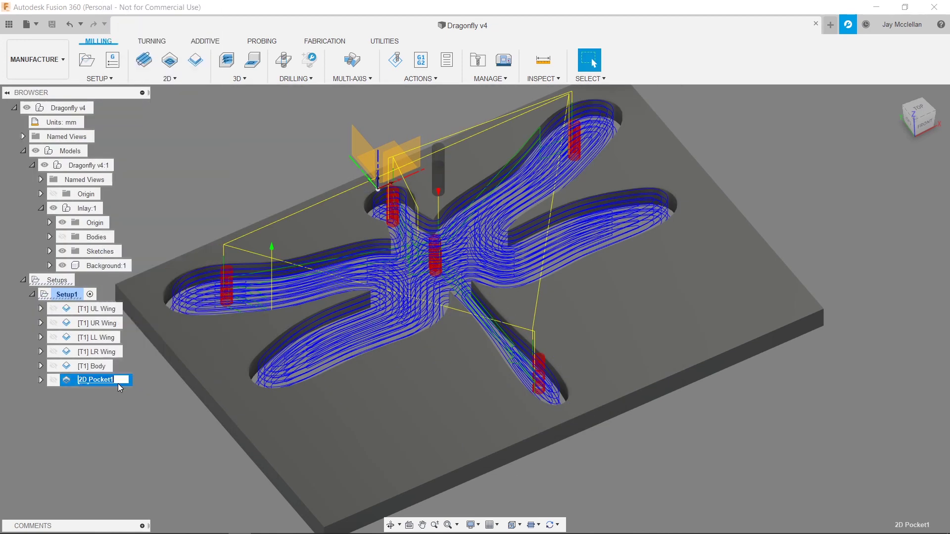
pyautogui.rightClick(94, 390)
pyautogui.click(123, 89)
pyautogui.click(541, 417)
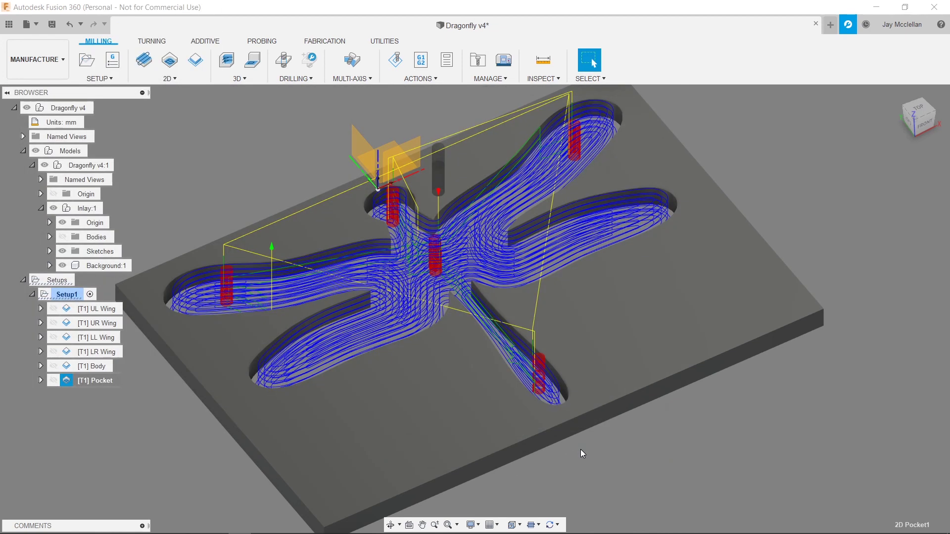